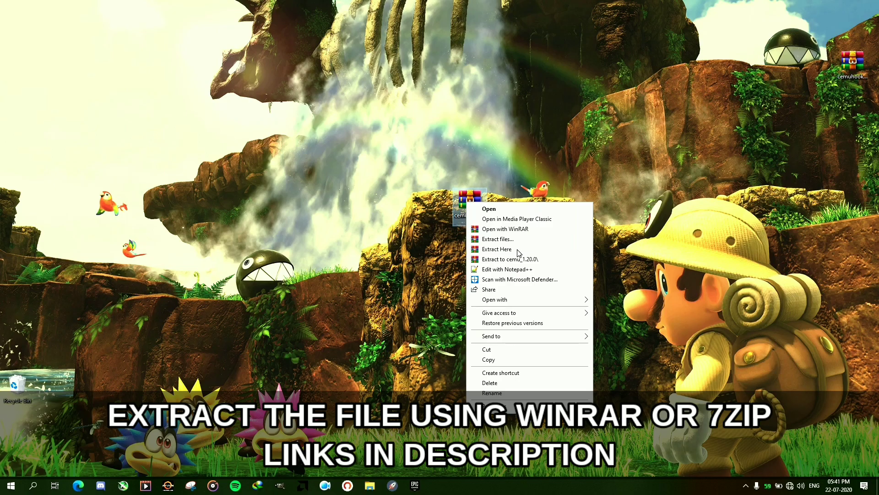
Step: Place the extracted cemu_1.20.0 folder mid-desktop and move its archive to the Recycle Bin
drag(17, 18, 484, 265)
drag(470, 202, 17, 385)
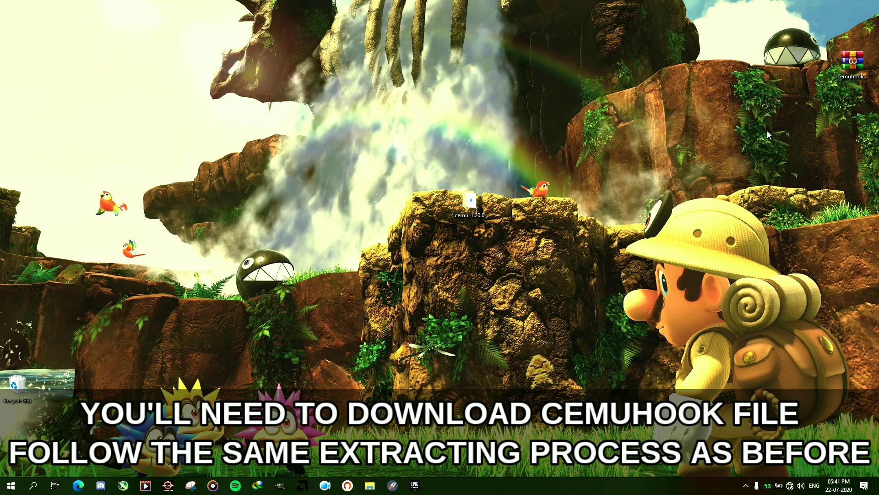
Step: Extract the Cemuhook zip into its own cemuhook_1159_0573 folder mid-desktop and move the archive to the Recycle Bin
drag(865, 65, 540, 209)
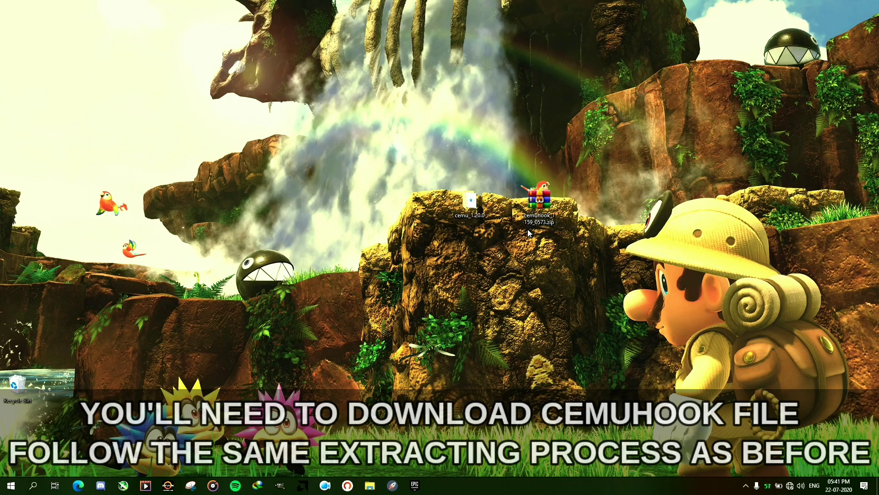
right_click(541, 208)
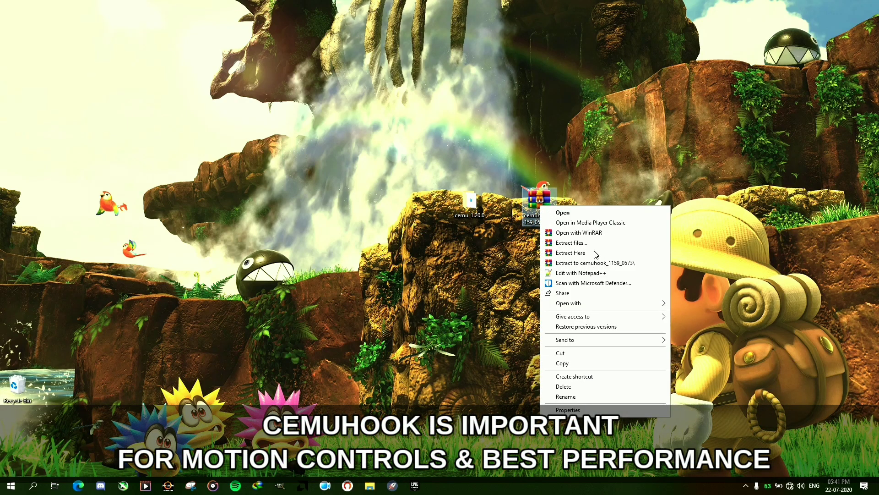
click(604, 264)
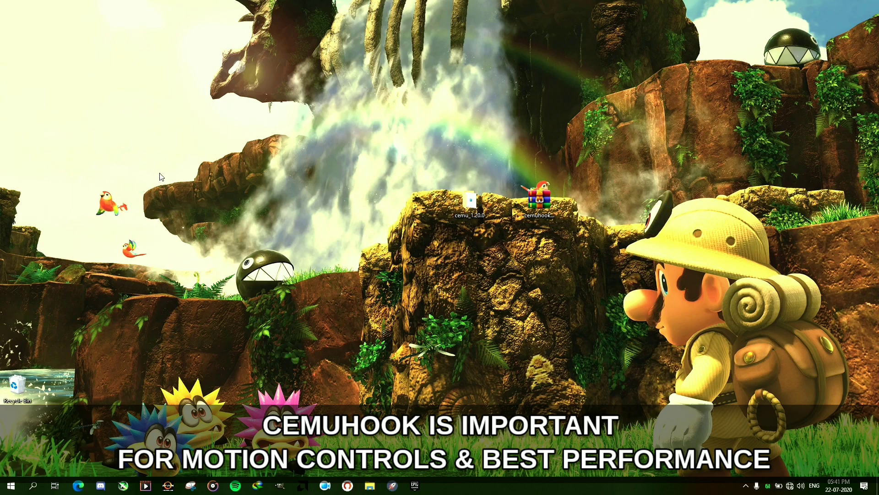
drag(540, 205, 17, 387)
drag(678, 158, 539, 207)
Step: Copy all files and folders from the extracted Cemuhook folder into the cemu_1.20.0 folder
double_click(539, 207)
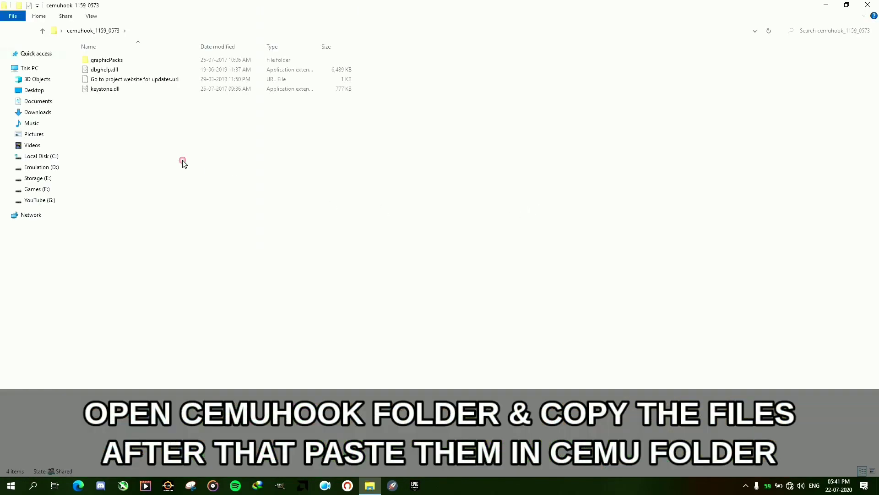
key(ctrl+a)
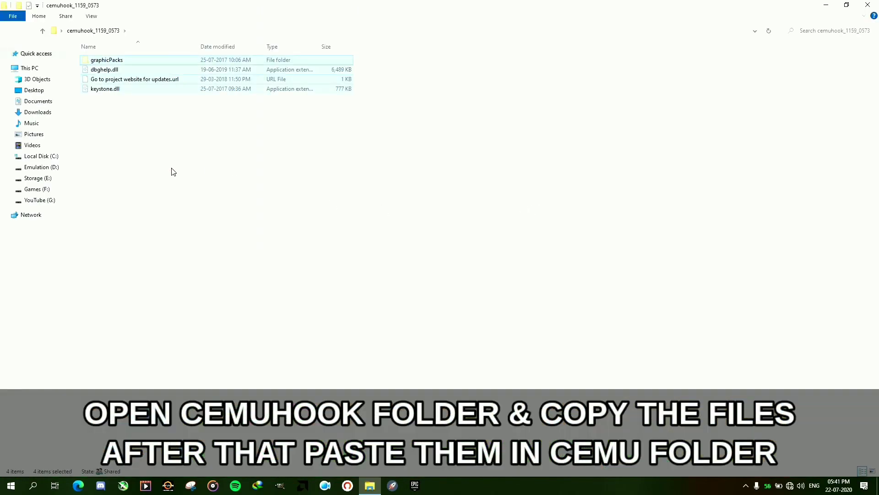
key(alt+F4)
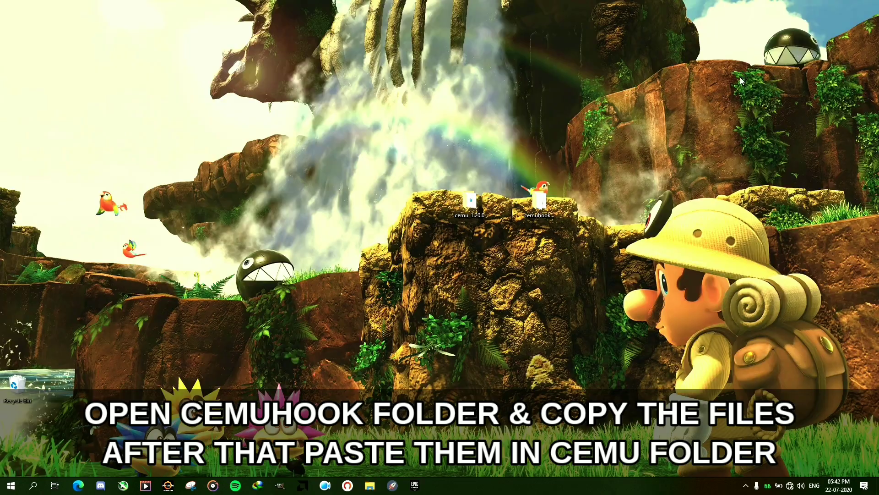
click(471, 201)
double_click(470, 202)
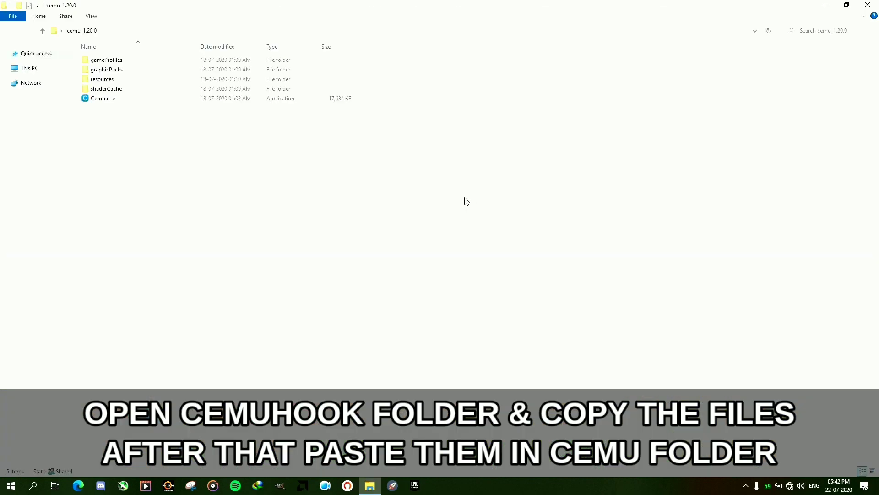
right_click(273, 200)
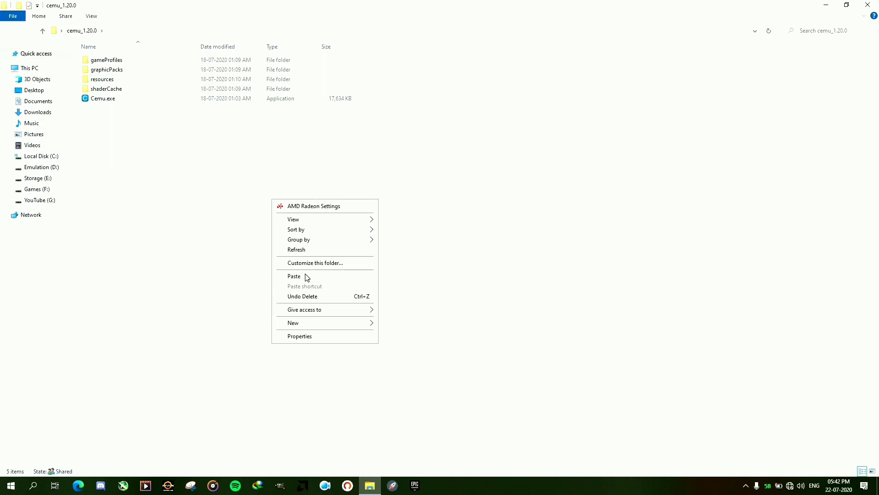
click(295, 276)
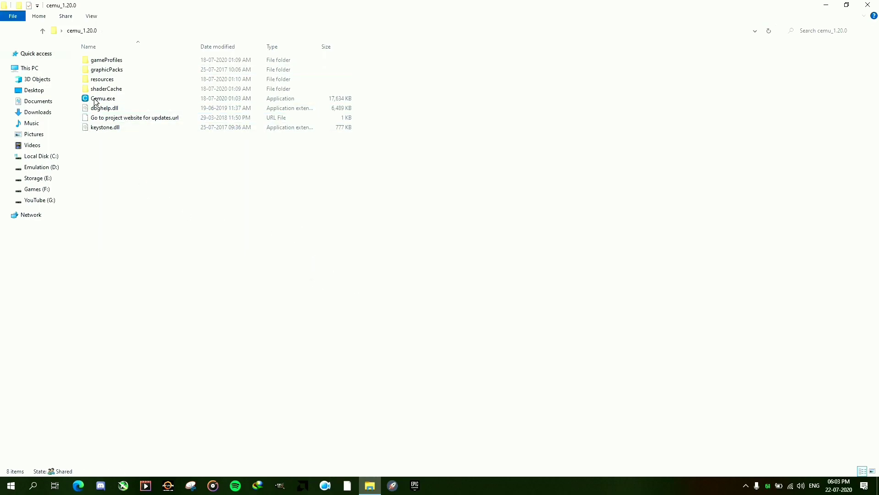
Step: Launch Cemu.exe and set the custom mlc01 path to the mlc01 folder inside cemu_1.20.0 on the desktop
double_click(94, 99)
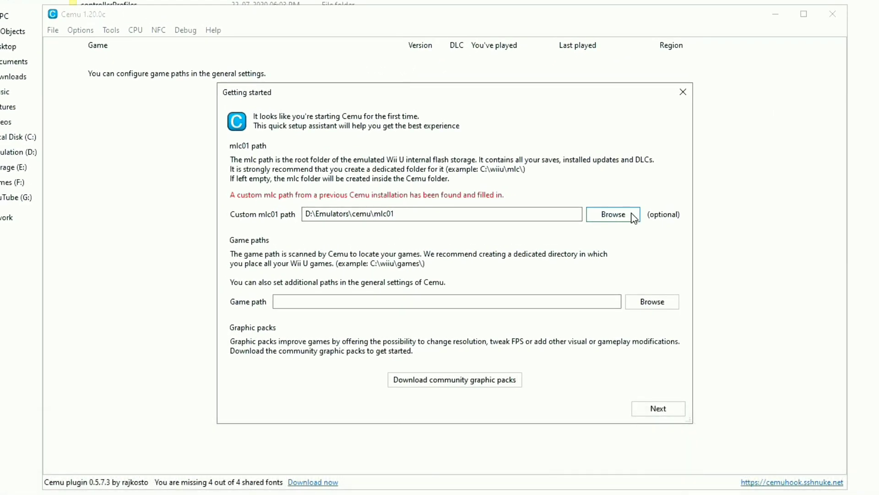
click(634, 216)
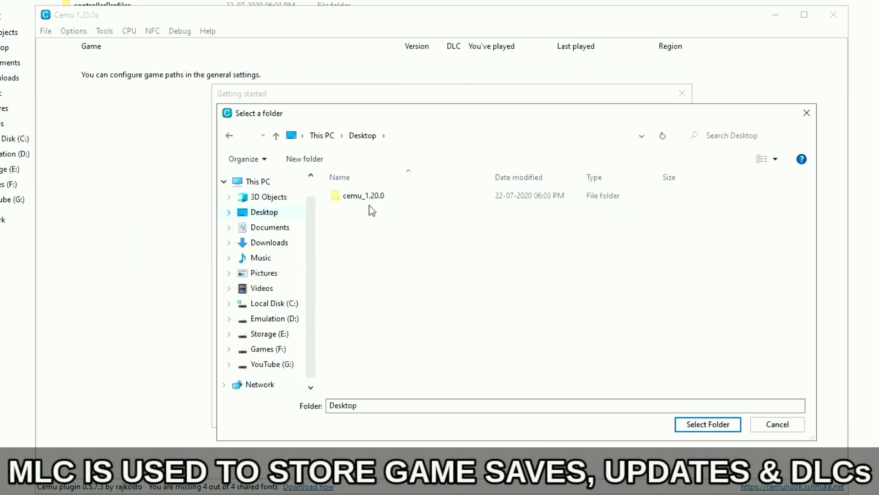
double_click(371, 200)
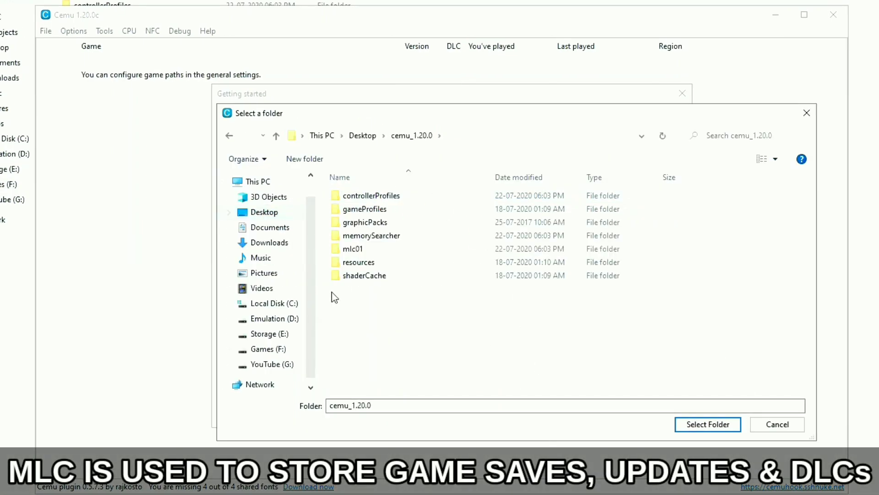
click(358, 252)
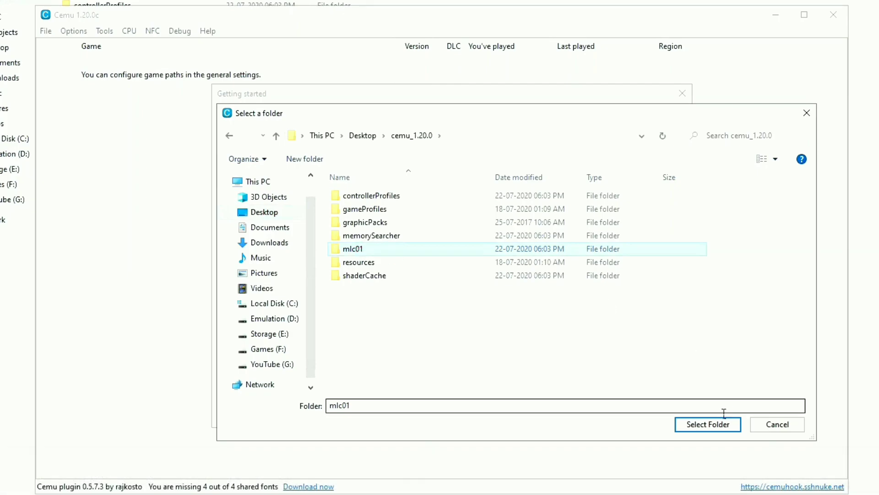
click(708, 424)
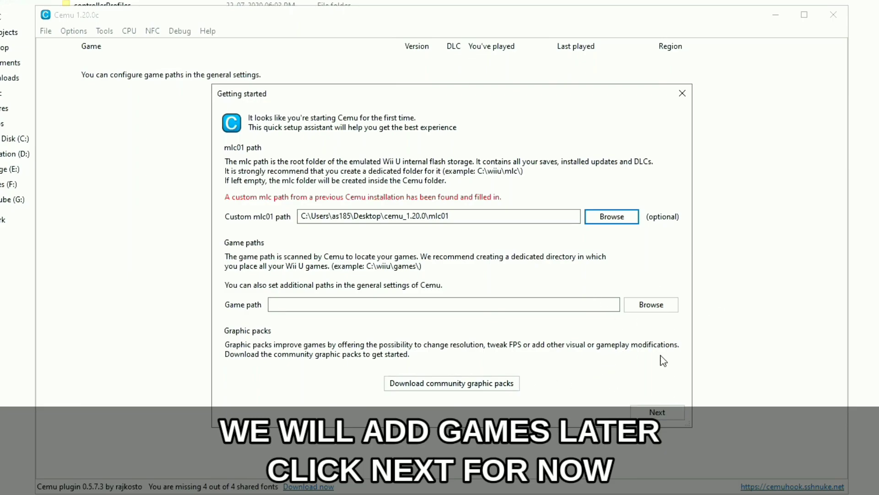
Step: Finish the setup assistant with automatic update checks enabled and download the missing shared fonts
click(658, 412)
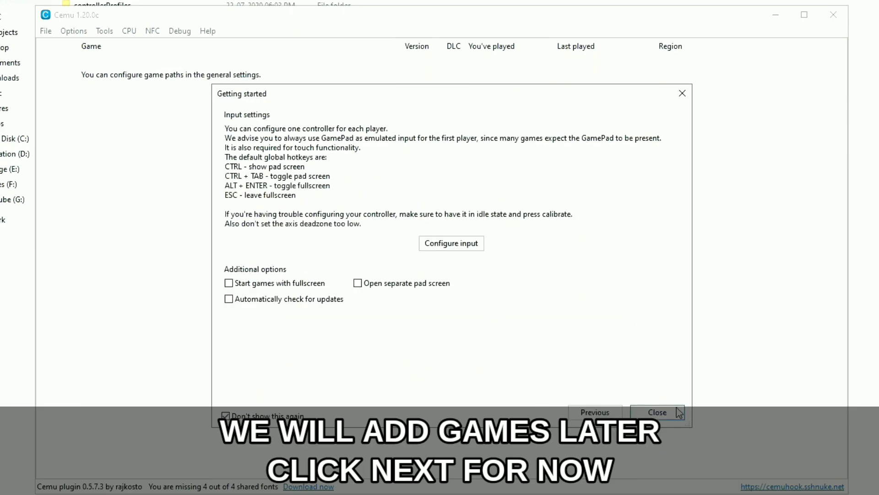
click(258, 299)
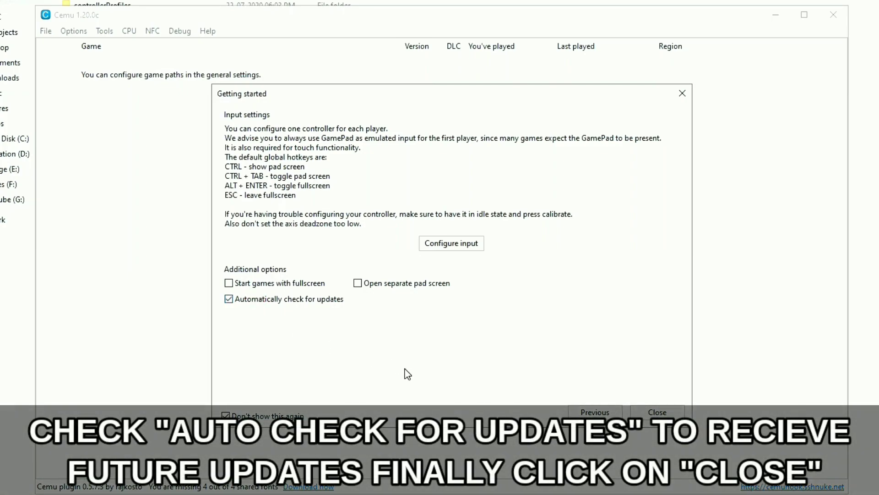
click(674, 415)
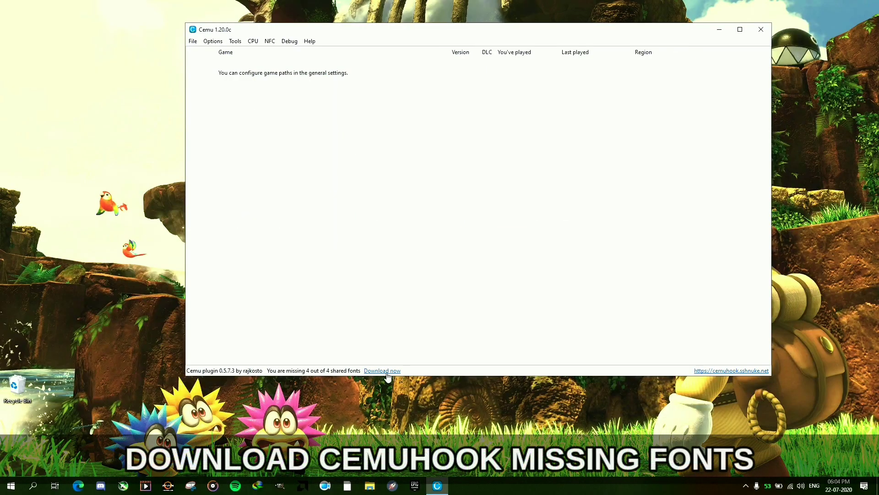
click(383, 371)
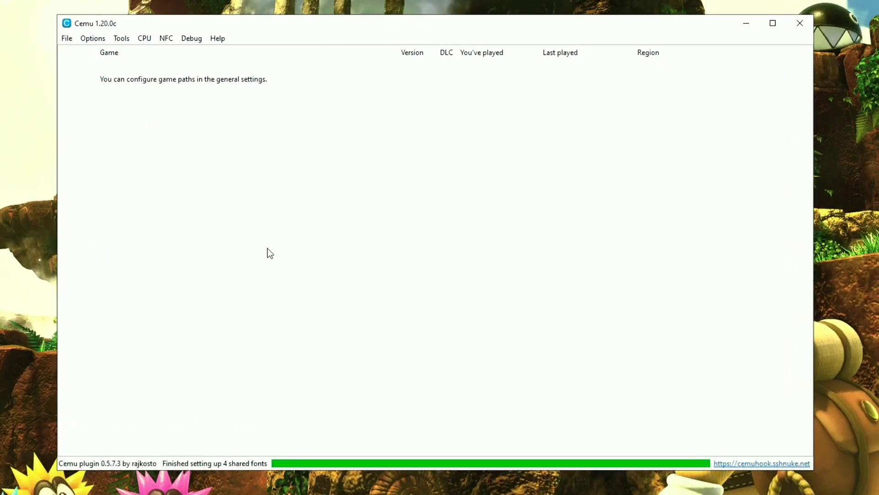
Step: Add the WiiU folder from Games on drive E as a game path in the general settings
click(90, 38)
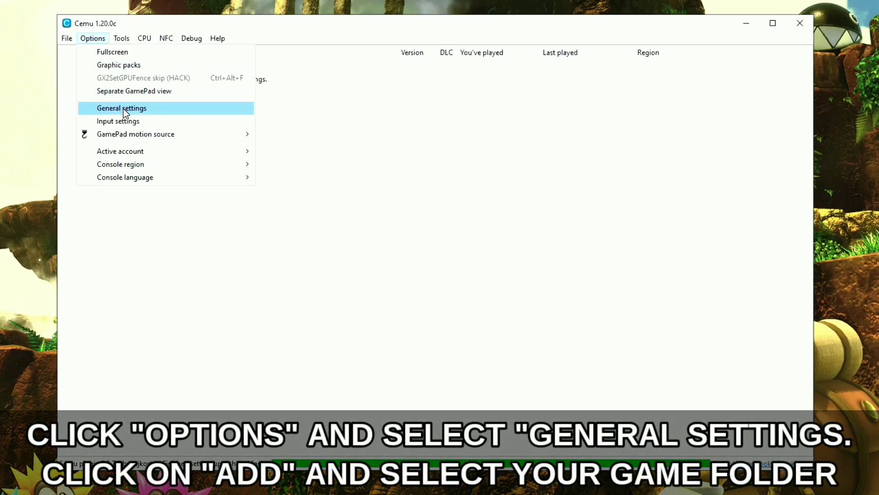
click(143, 109)
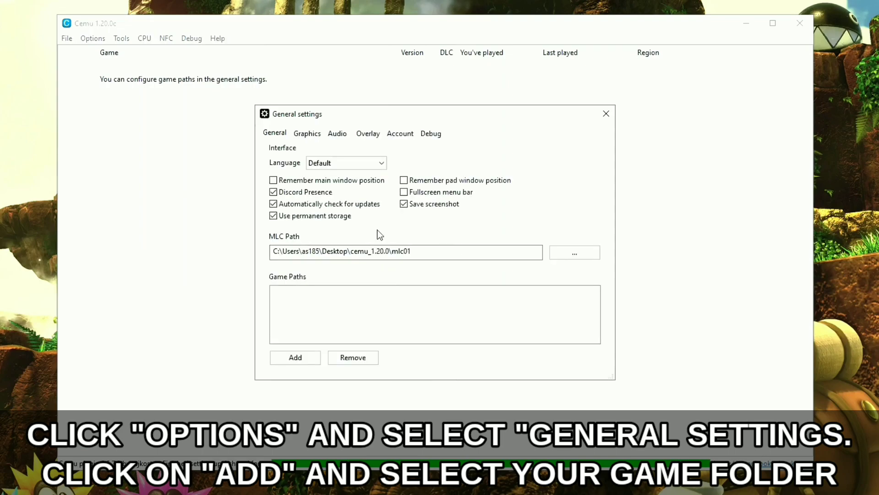
click(302, 358)
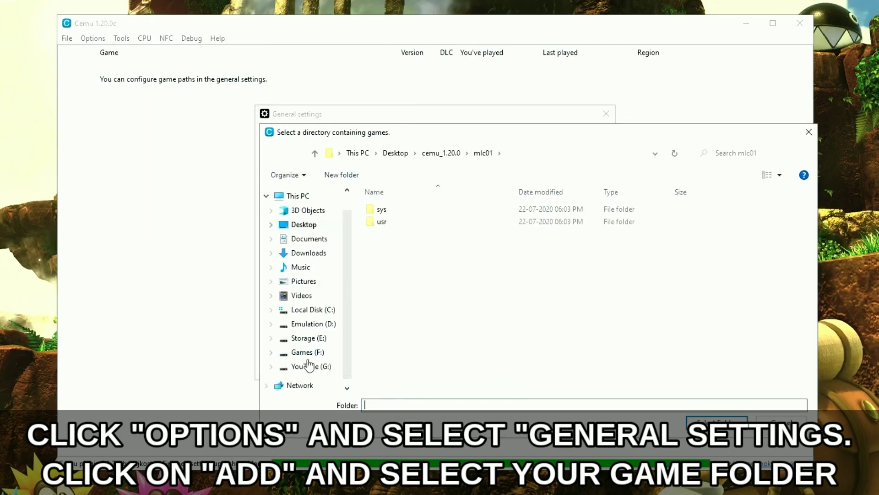
click(319, 339)
double_click(387, 246)
click(388, 247)
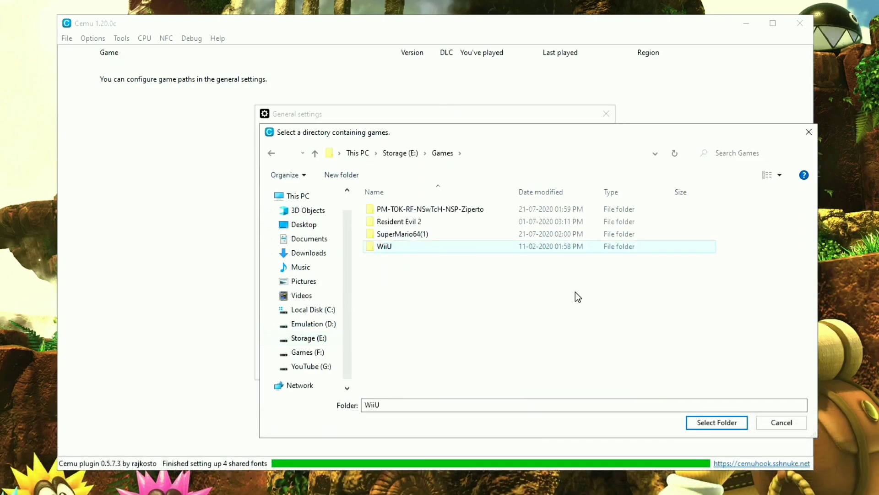
click(726, 422)
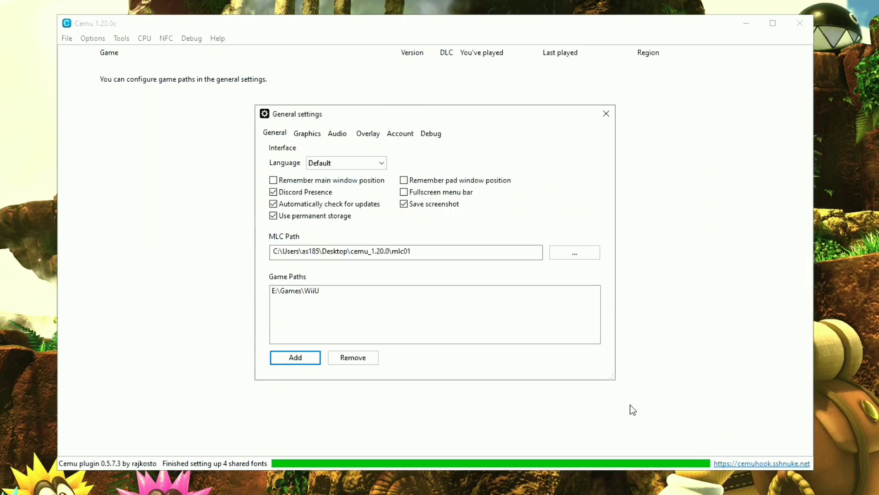
click(607, 118)
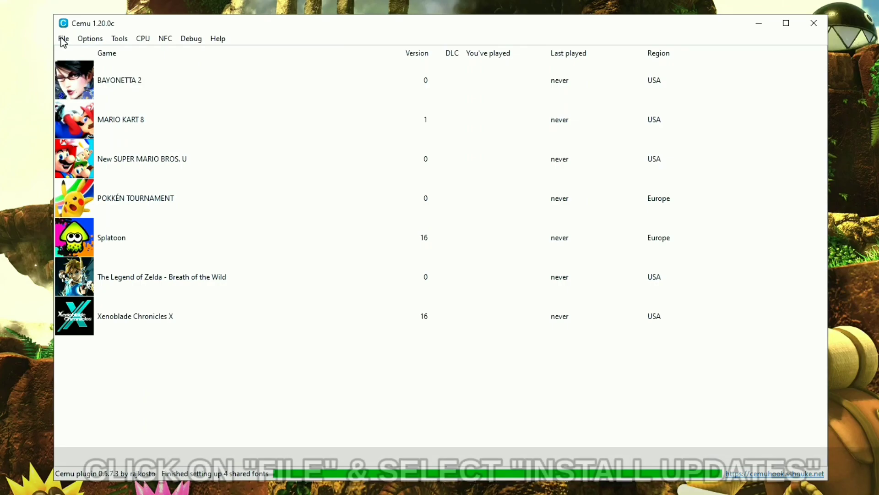
Step: Install the New SUPER MARIO BROS. U update using the meta.xml file in its update folder's meta subfolder
click(63, 39)
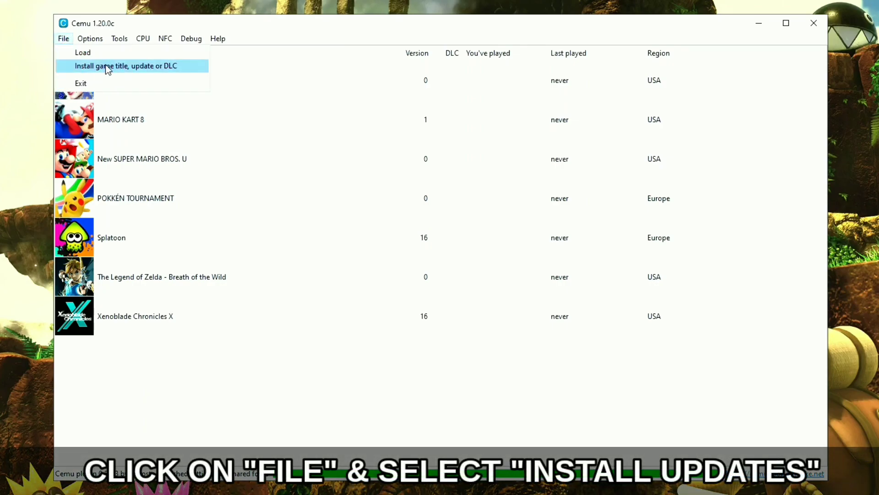
click(184, 70)
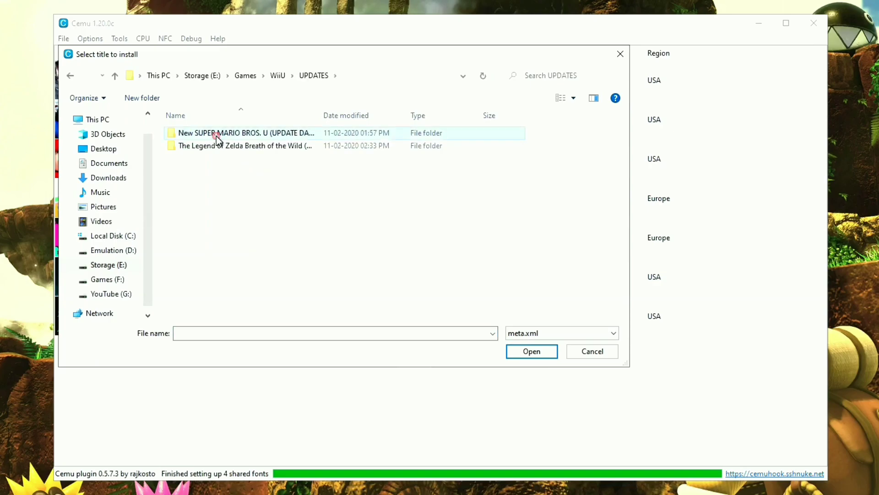
double_click(216, 136)
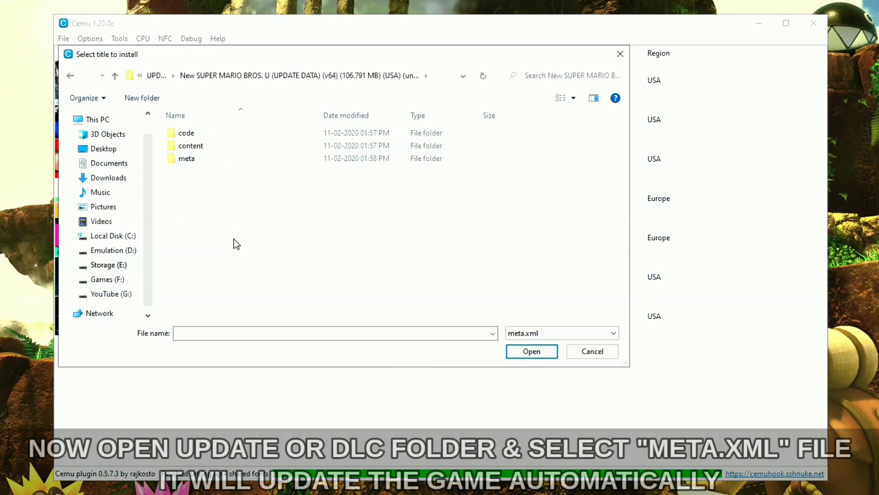
double_click(193, 157)
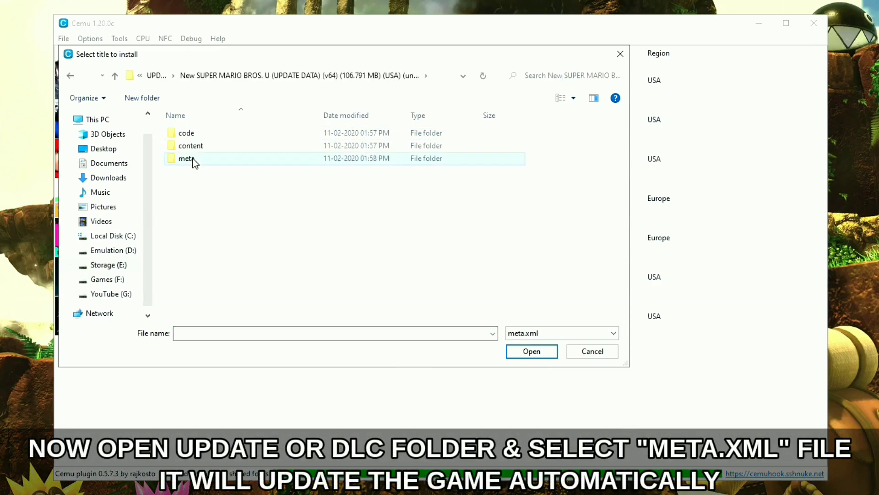
click(198, 134)
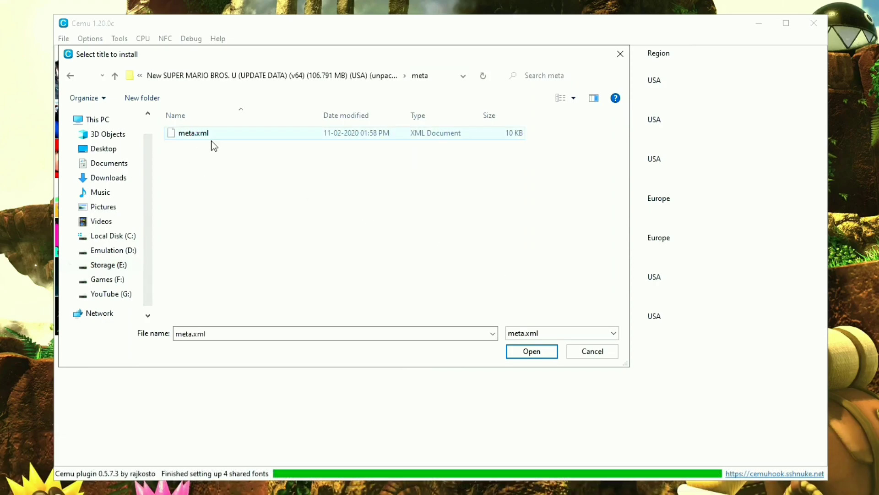
click(535, 354)
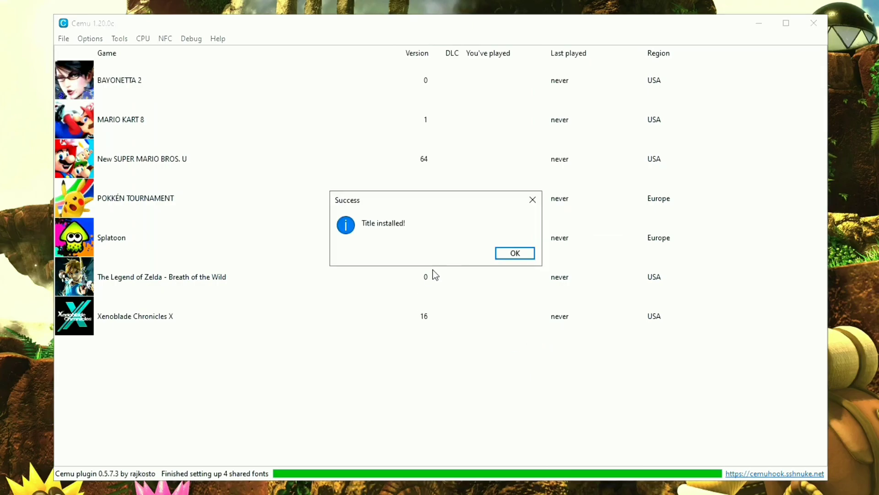
click(521, 257)
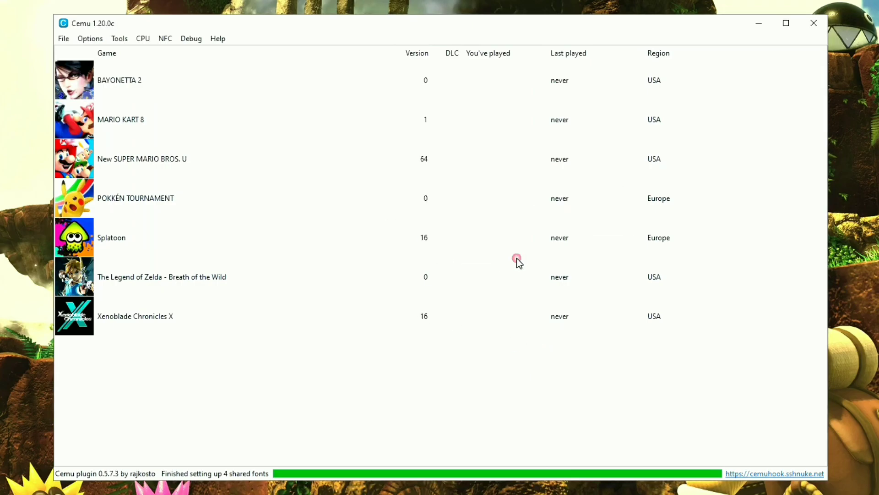
Step: Set the graphics API to Vulkan, the upscale filter to Bilinear and the fullscreen scaling to Stretch in the general settings
click(93, 39)
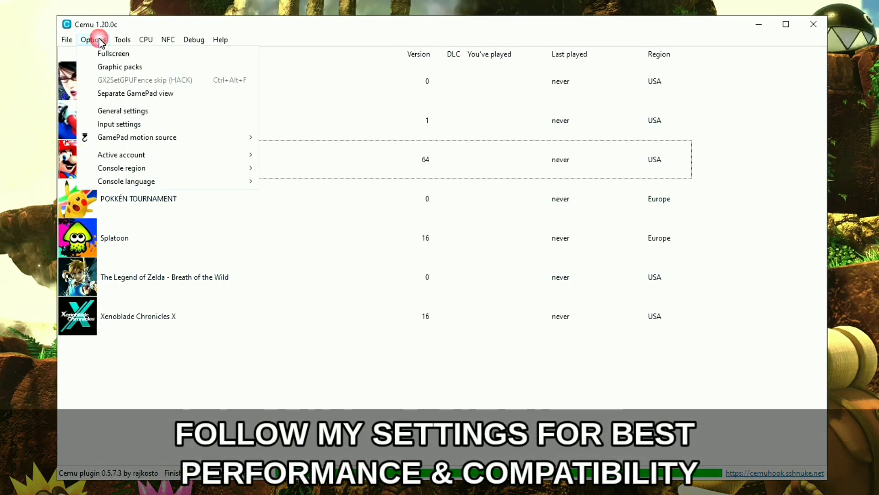
click(120, 112)
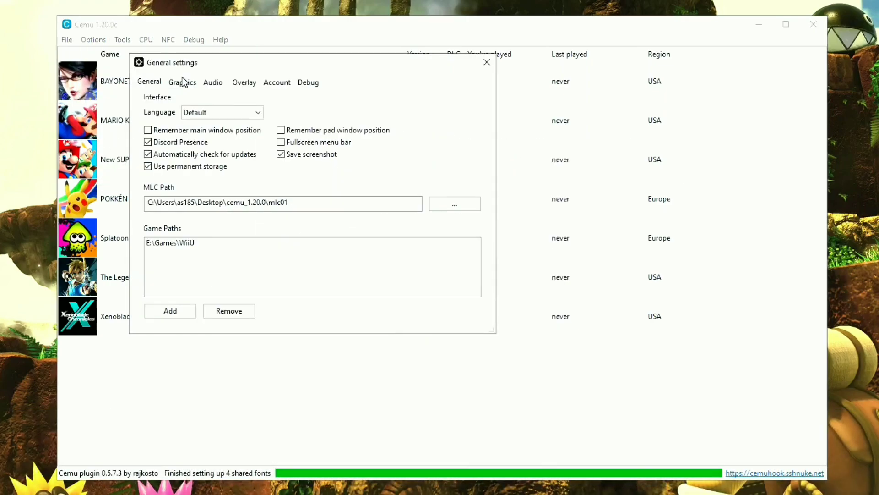
click(182, 82)
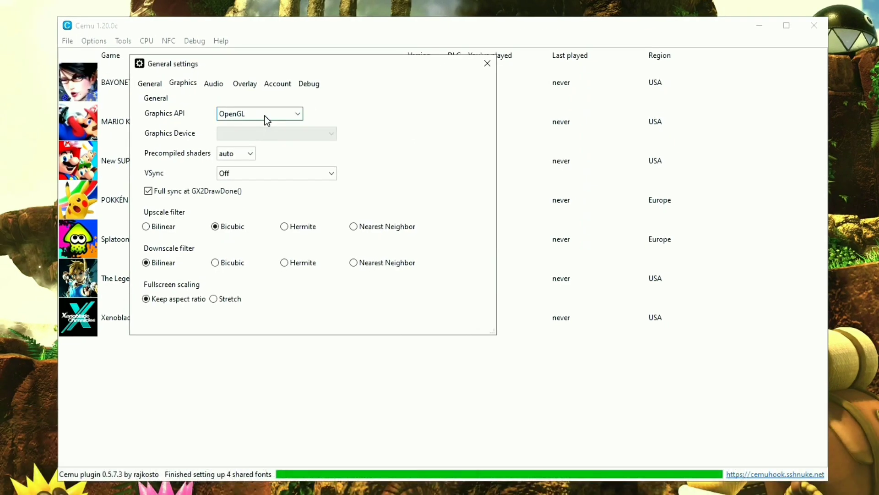
click(263, 117)
click(270, 134)
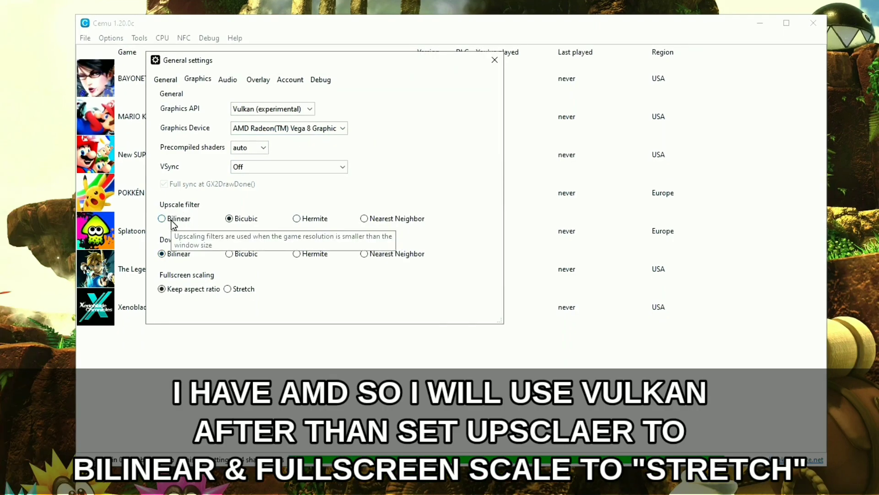
click(161, 218)
click(228, 289)
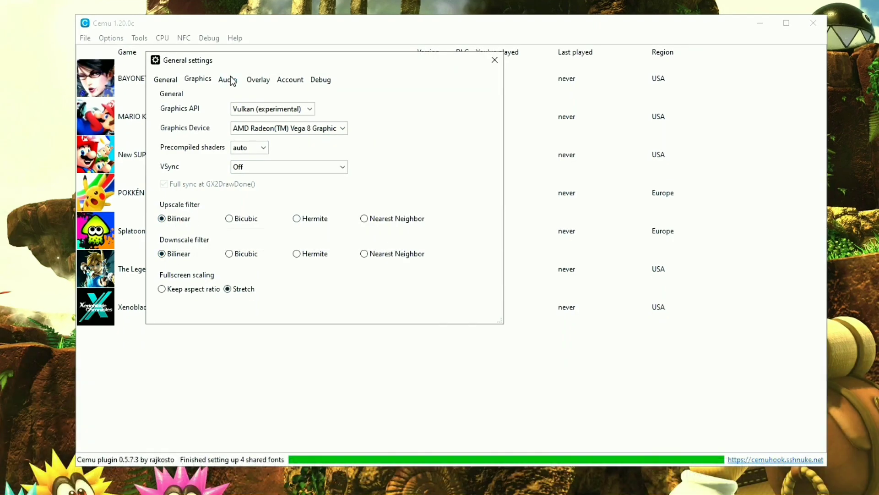
Step: Change the audio API to XAudio2 and close the general settings
click(228, 79)
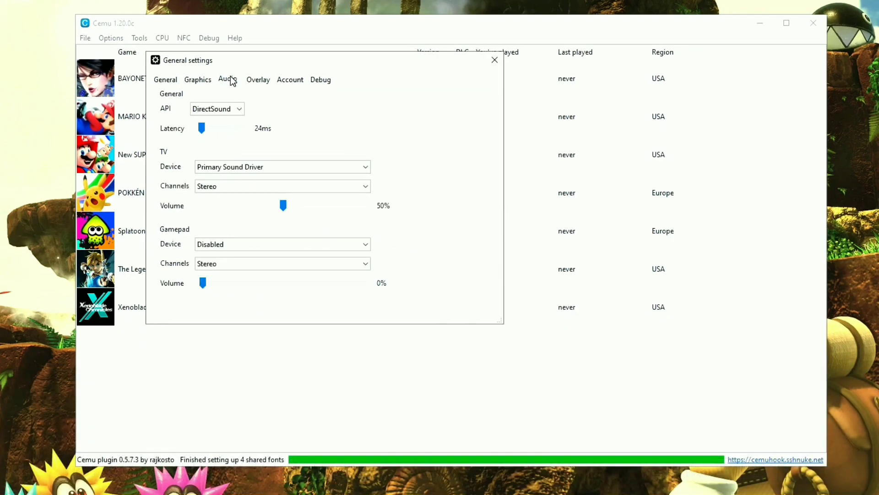
click(234, 111)
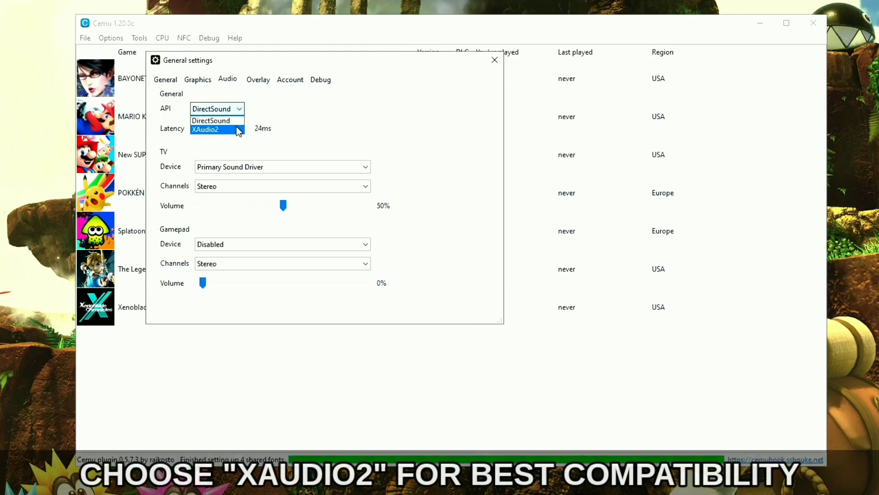
click(237, 128)
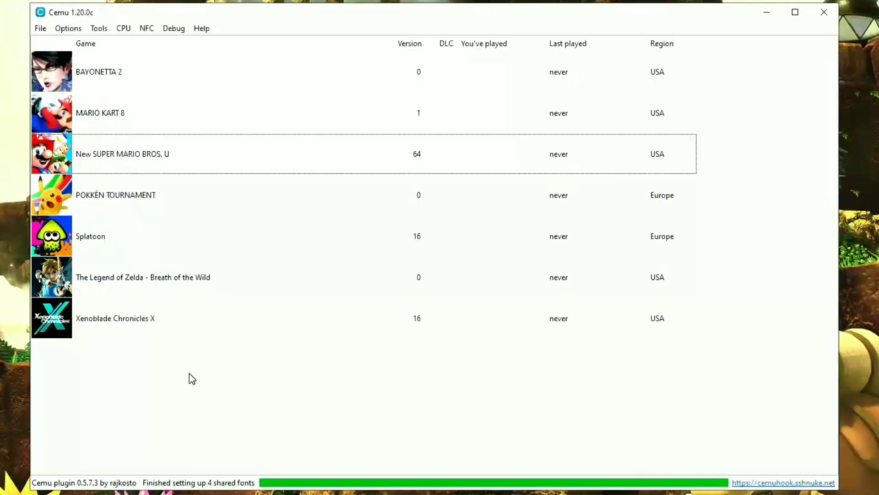
Step: Enable the experimental Async compile (Vulkan) option among the debug options
click(105, 28)
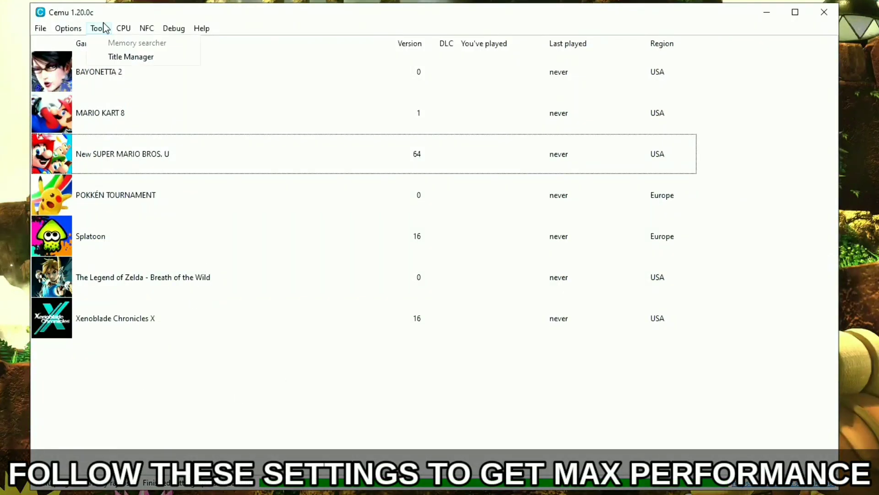
mouse_move(123, 29)
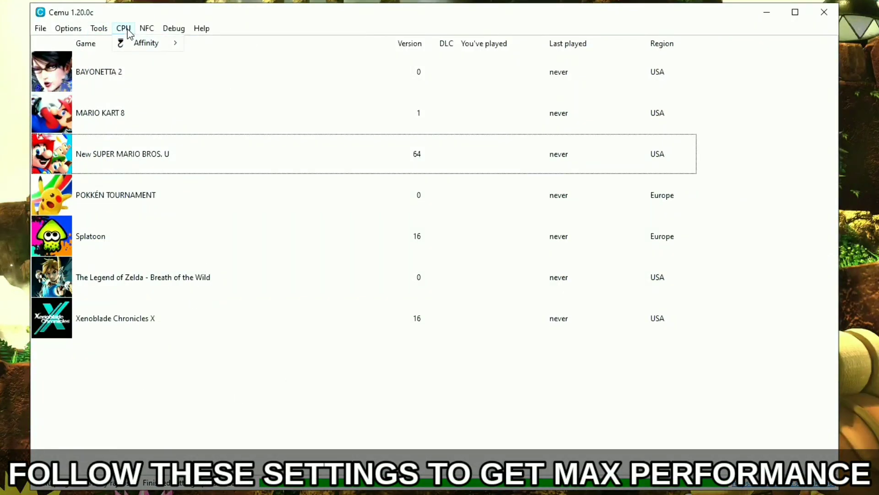
mouse_move(131, 44)
mouse_move(175, 30)
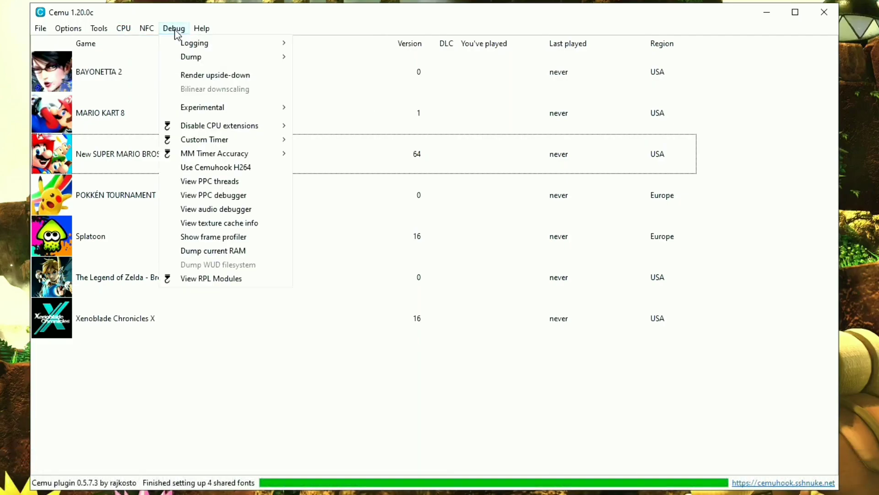
mouse_move(199, 115)
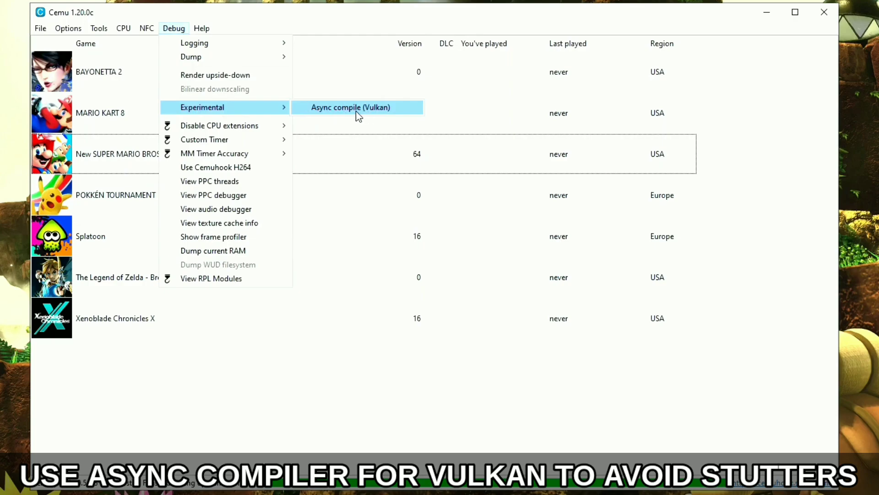
click(340, 112)
click(174, 28)
click(242, 132)
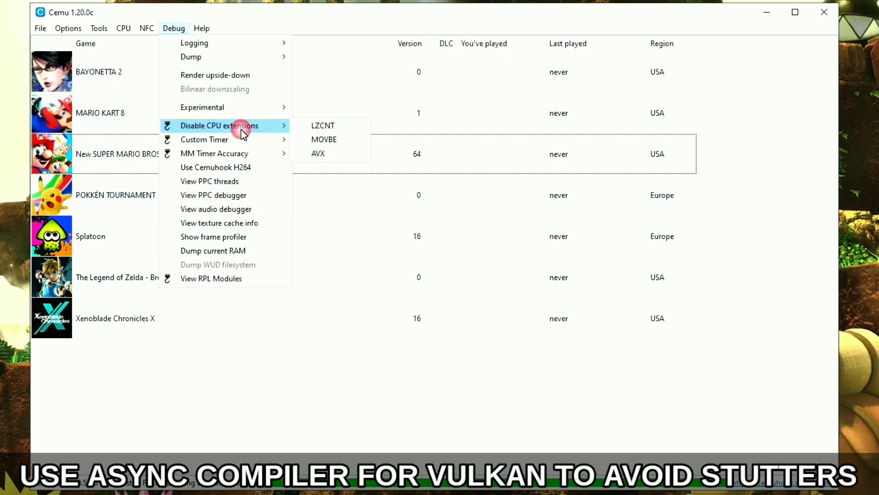
mouse_move(231, 144)
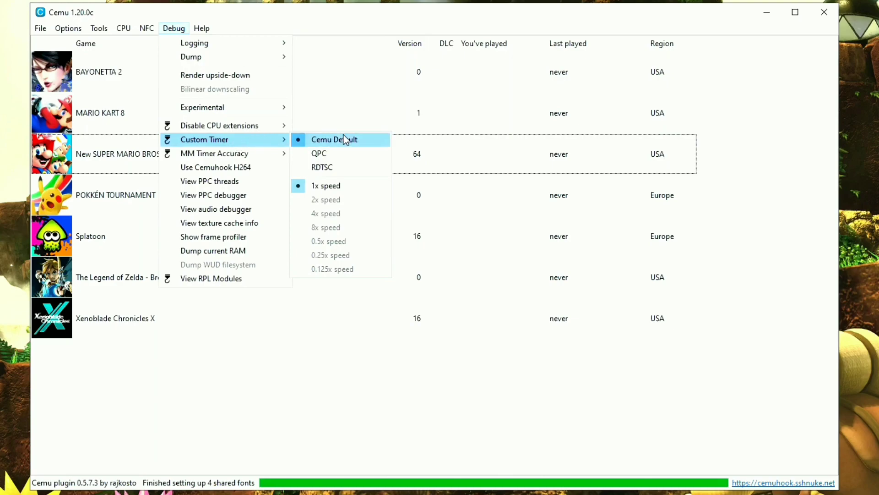
mouse_move(257, 158)
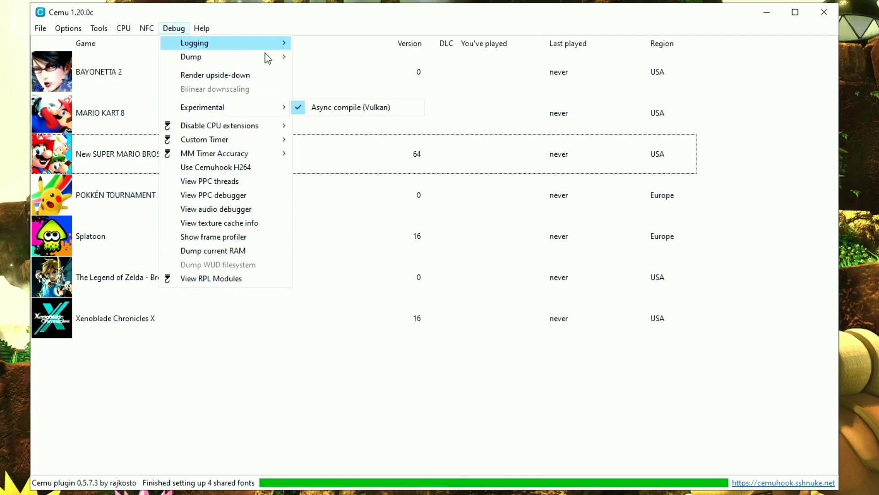
click(220, 277)
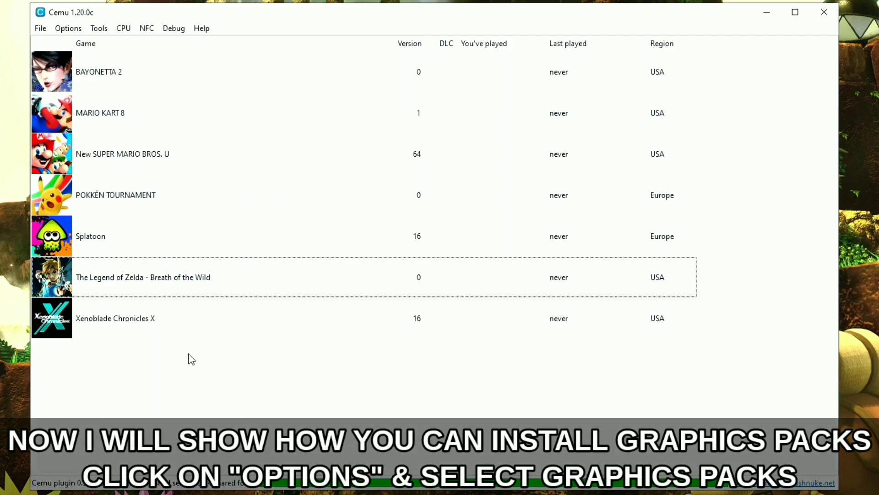
Step: Open the graphic packs manager and download the latest community graphic packs
click(74, 31)
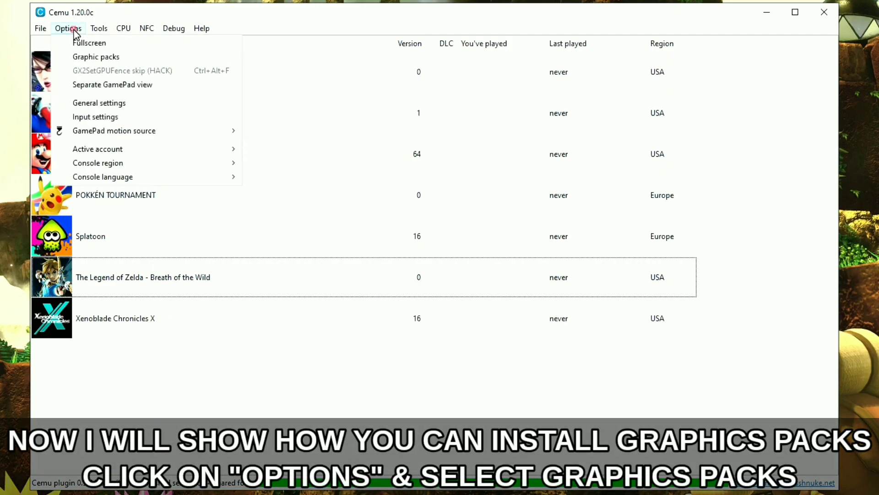
click(95, 57)
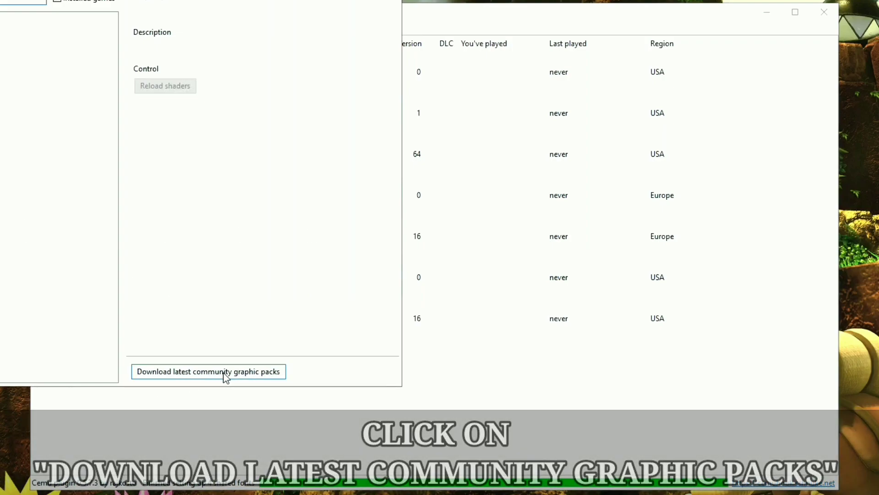
click(237, 377)
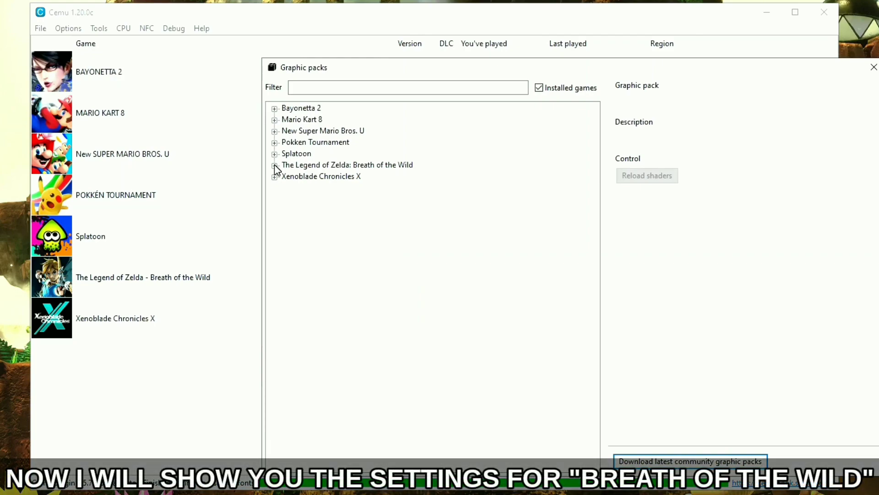
Step: Enable the Clarity and No Depth of Field enhancements for The Legend of Zelda: Breath of the Wild and expand its Graphics group
click(275, 166)
click(287, 176)
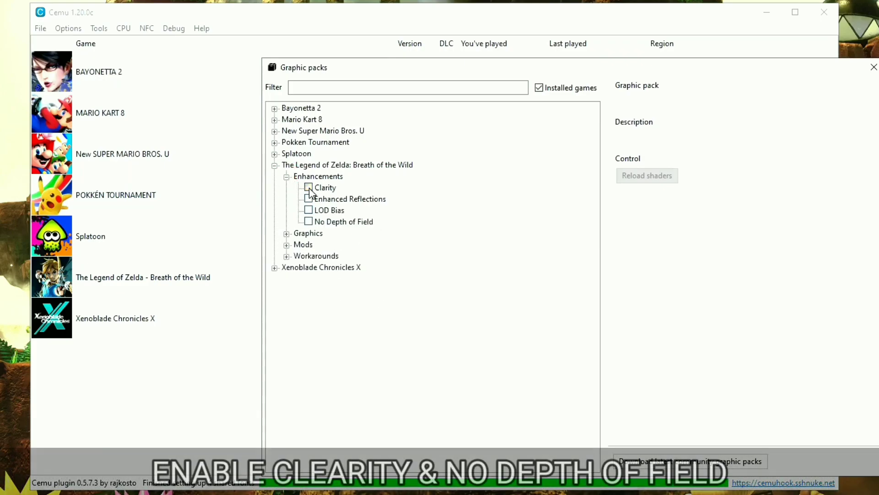
click(308, 188)
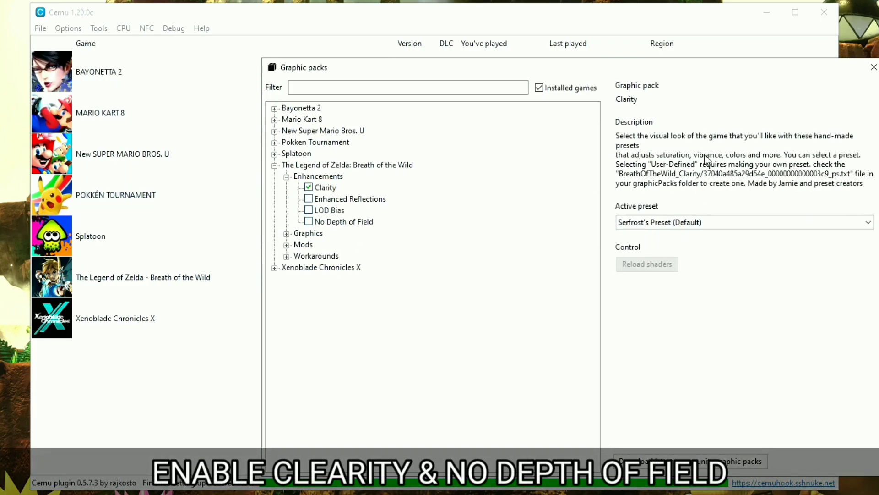
click(308, 221)
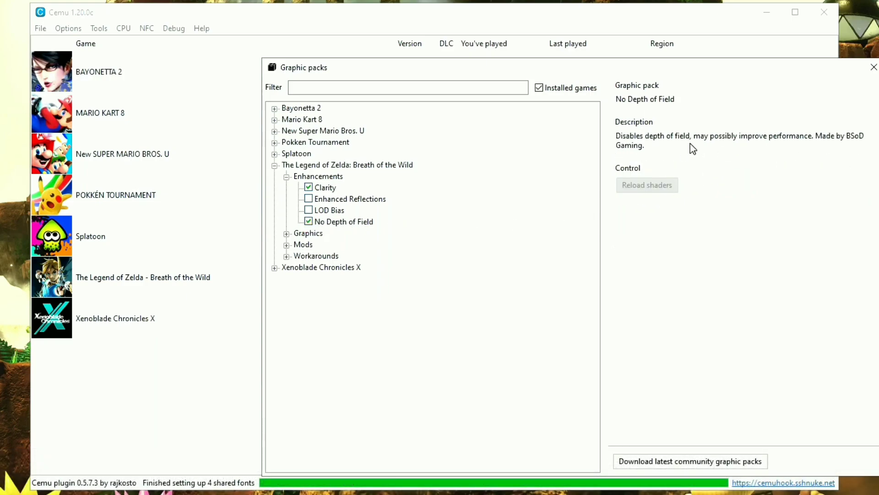
click(287, 234)
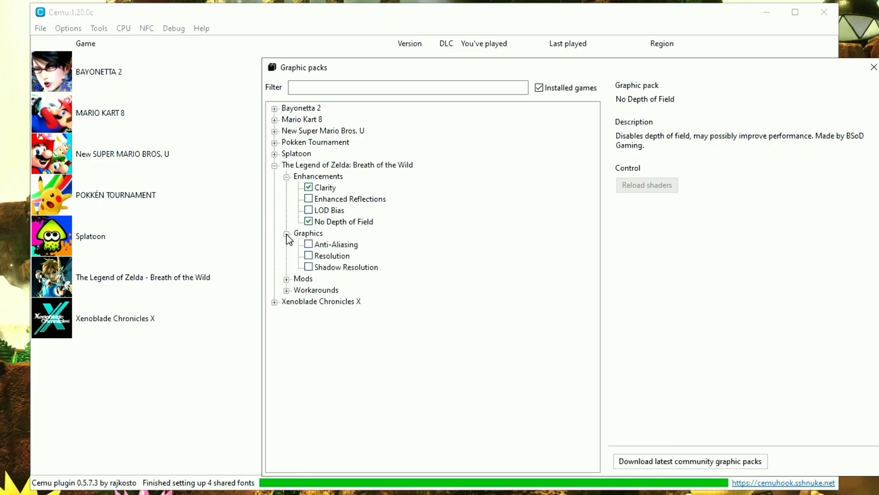
click(309, 244)
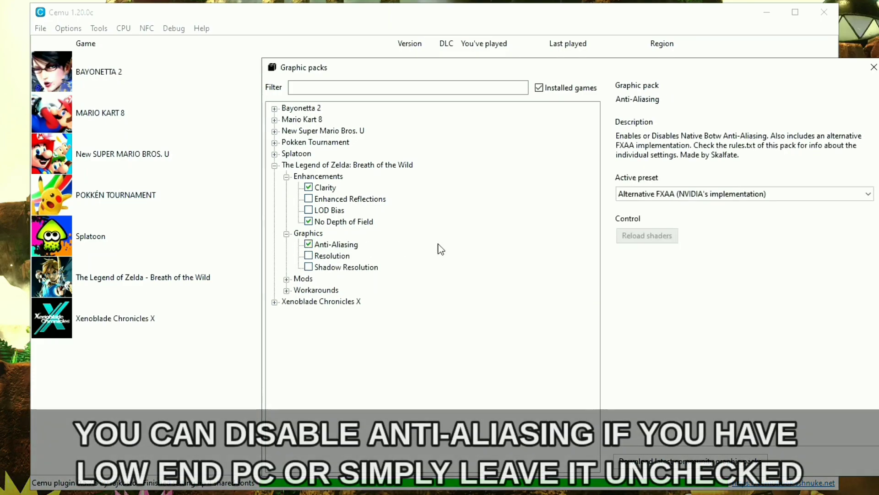
click(697, 194)
click(697, 207)
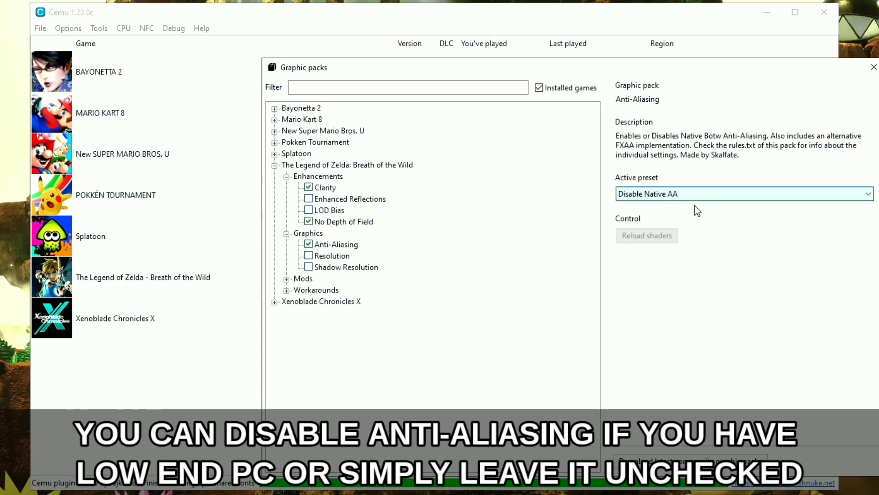
click(310, 246)
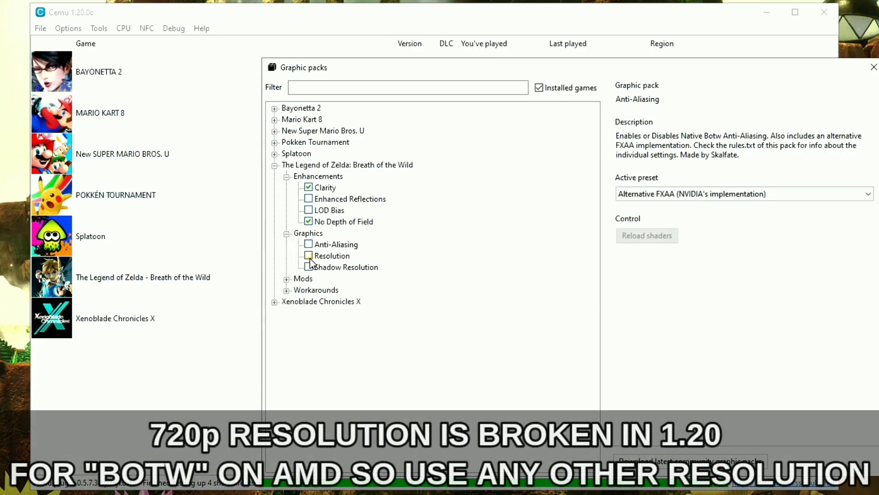
Step: Enable the Resolution graphic pack for Breath of the Wild with the default 1280x720 (16:9) preset
click(329, 258)
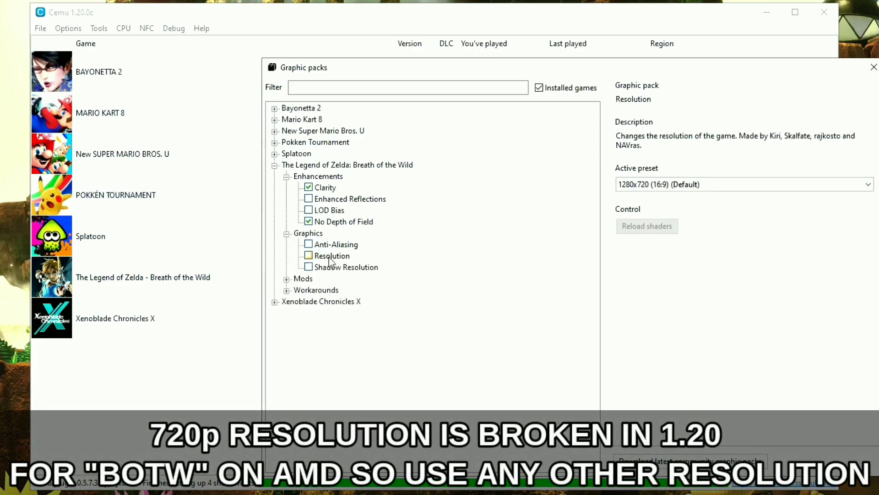
click(637, 184)
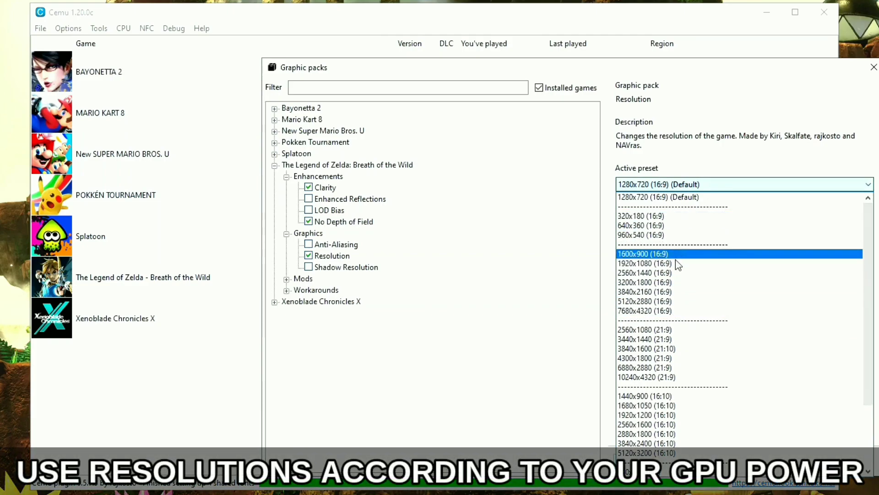
click(496, 284)
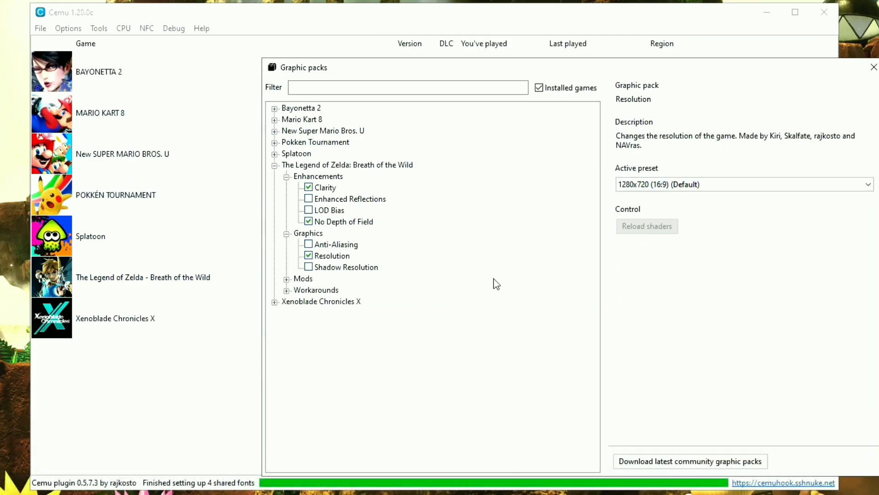
Step: Enable the Shadow Resolution graphic pack for Breath of the Wild with the Low (50%) preset
click(312, 269)
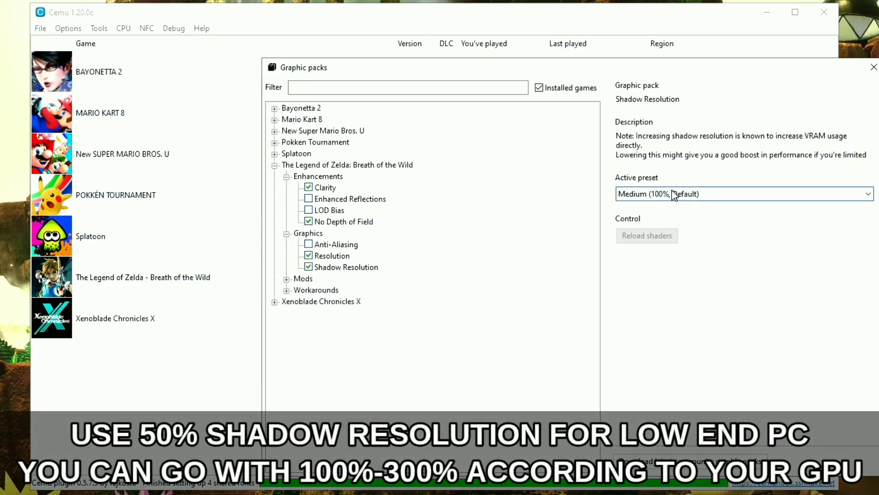
click(675, 195)
click(678, 194)
scroll(678, 195, down, 1)
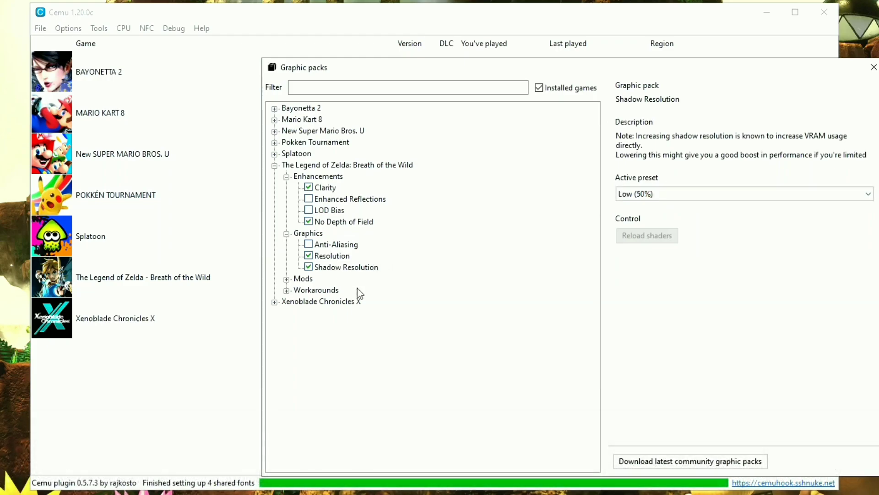
Step: Enable the FPS++ mods Dynamic Gamespeed, Fence Method and Set FPS Limit for Breath of the Wild, using the 60FPS preset
click(286, 279)
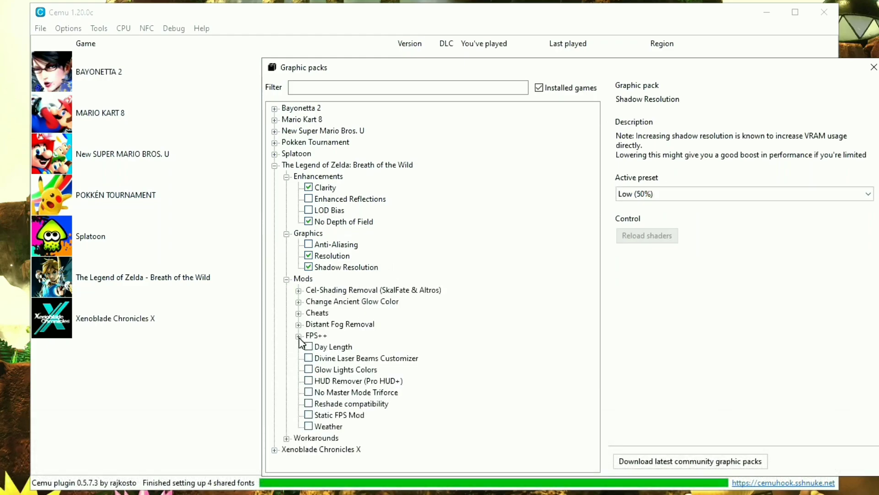
click(298, 335)
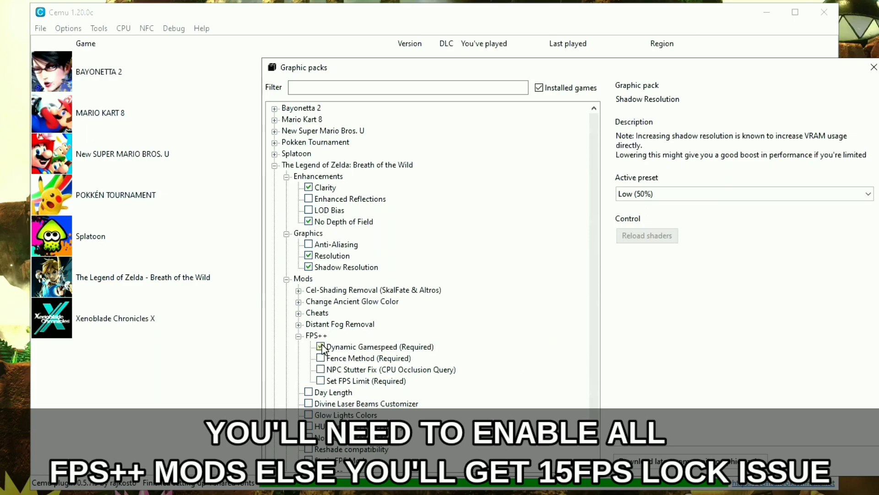
click(320, 346)
click(324, 359)
click(320, 381)
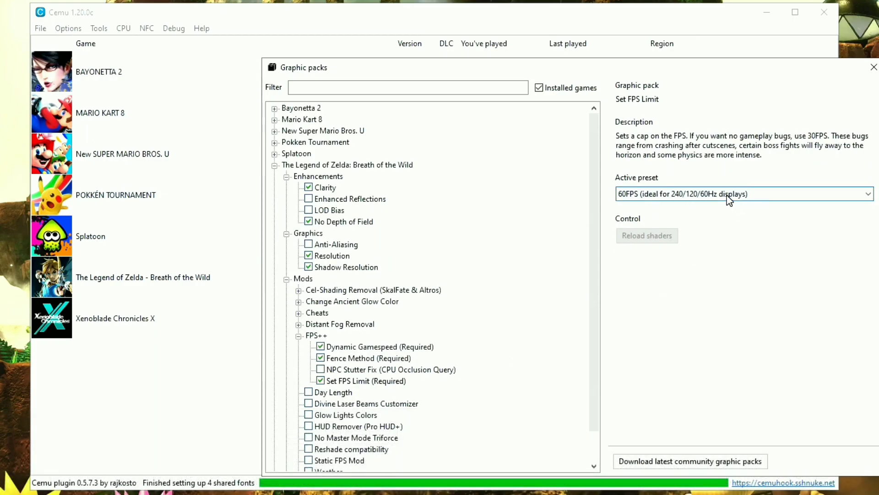
Step: Enable the Grass Swaying (Vulkan) workaround for Breath of the Wild and check the AMD crash workaround's description
scroll(431, 321, down, 3)
click(309, 415)
click(308, 415)
double_click(331, 404)
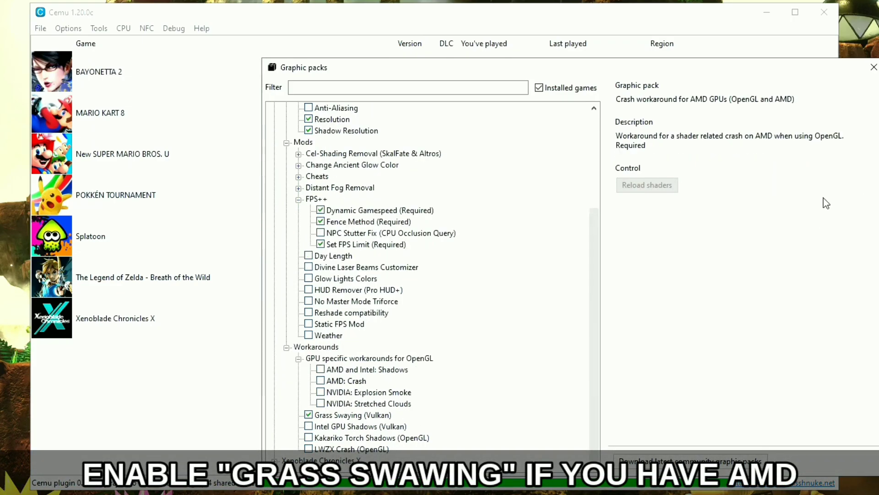
Step: Close the graphic packs and set Controller 1 to emulate the Wii U Gamepad in the input settings
click(874, 67)
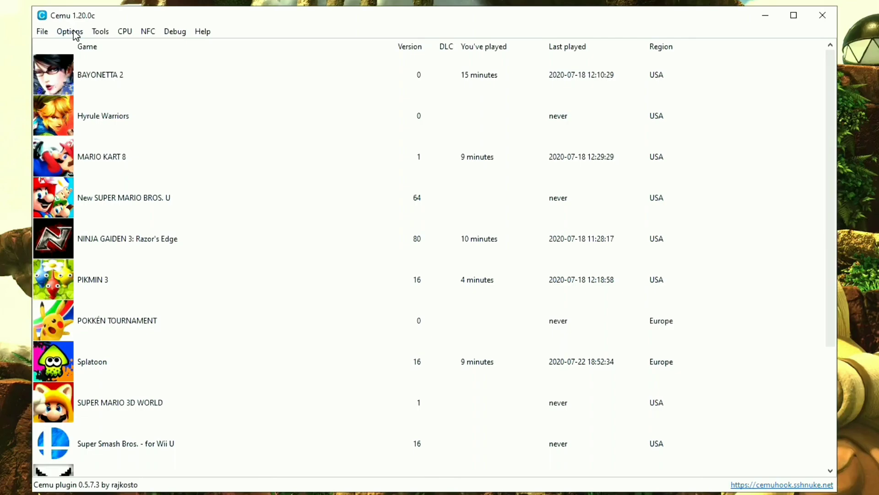
click(73, 33)
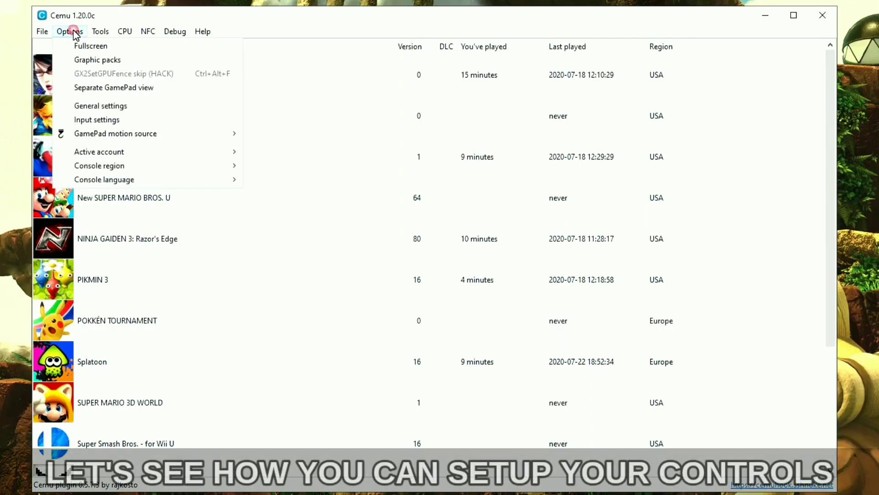
click(90, 123)
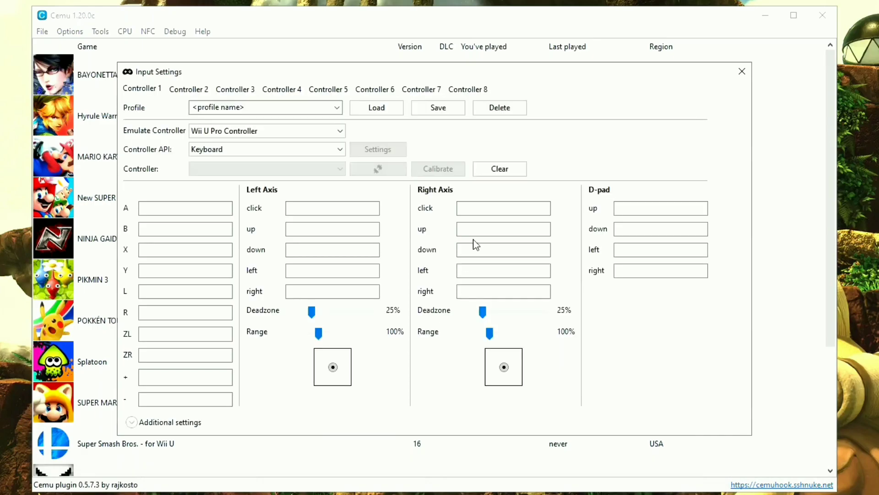
click(264, 131)
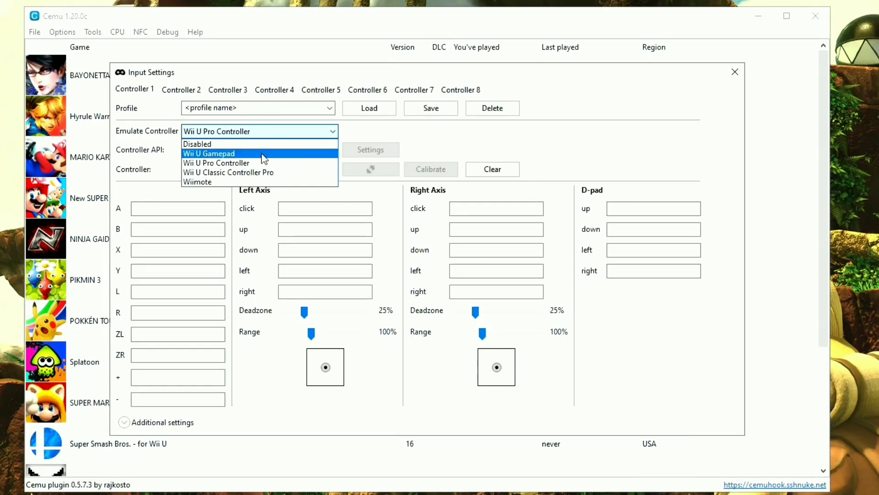
click(263, 153)
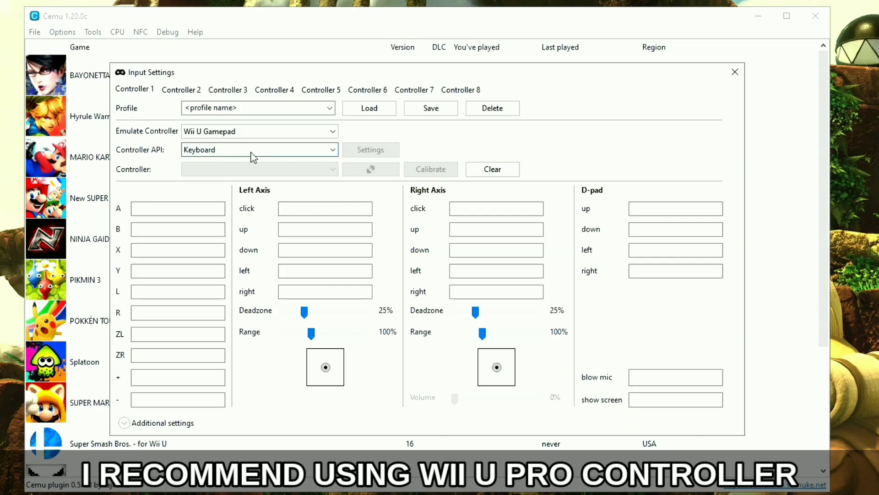
Step: Assign the keyboard keys F, S and E to the gamepad's A through minus buttons and the left axis click, up and down
click(200, 208)
key(f)
key(s)
key(f)
key(s)
key(f)
key(s)
key(f)
key(e)
key(s)
key(f)
key(e)
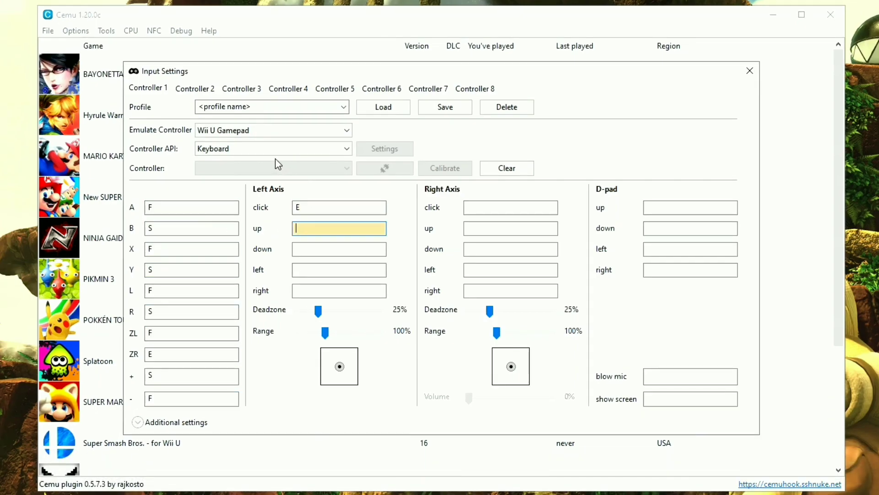
key(f)
key(s)
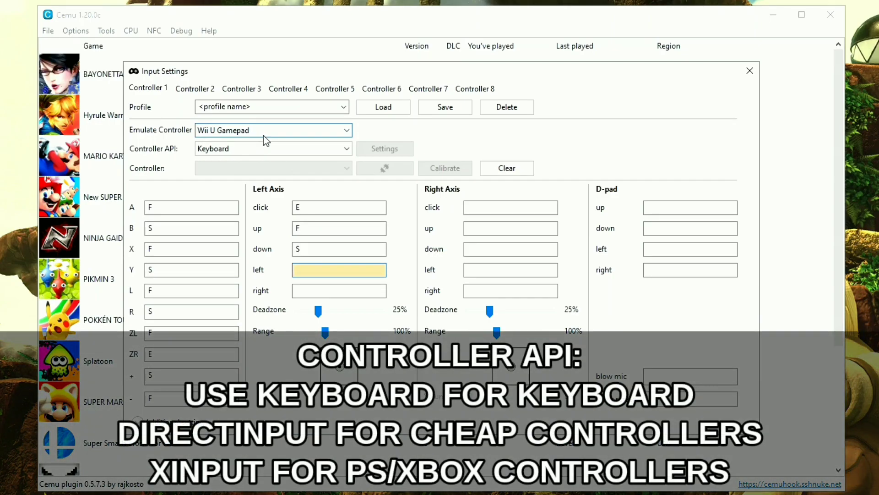
Step: Switch Controller 1's API to DirectInput, select the USB Gamepad and map its controls, beginning with A
click(304, 149)
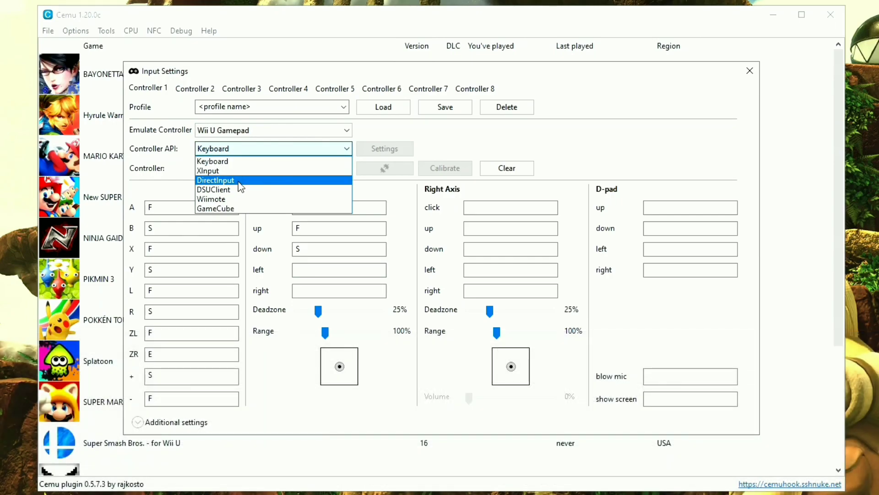
click(206, 181)
click(275, 169)
click(222, 181)
click(173, 209)
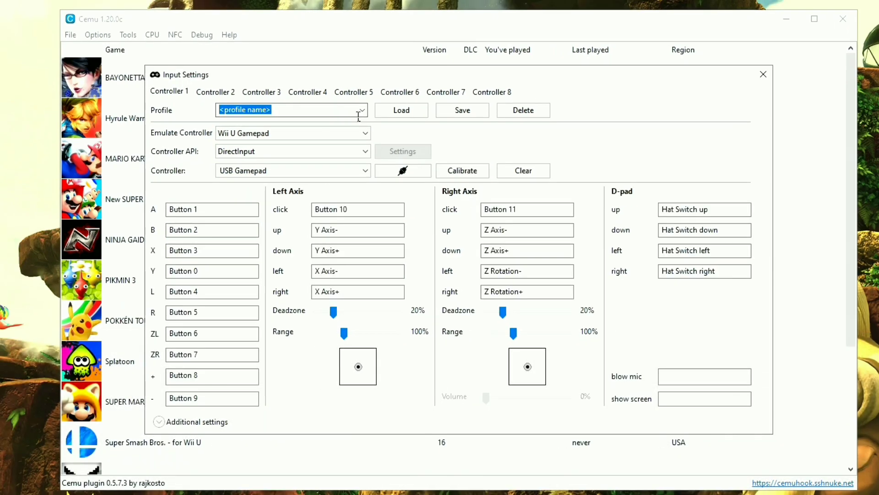
Step: Save the controller configuration as a profile named Gamepad
text(Gam)
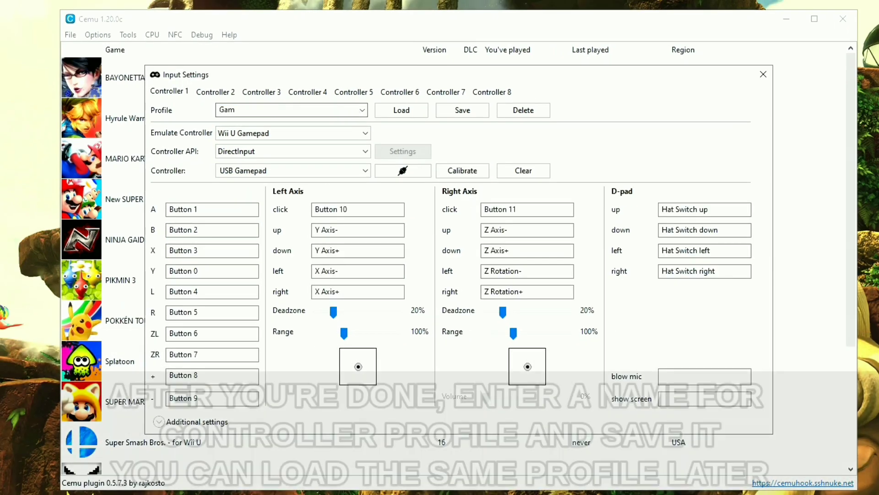
text(epad)
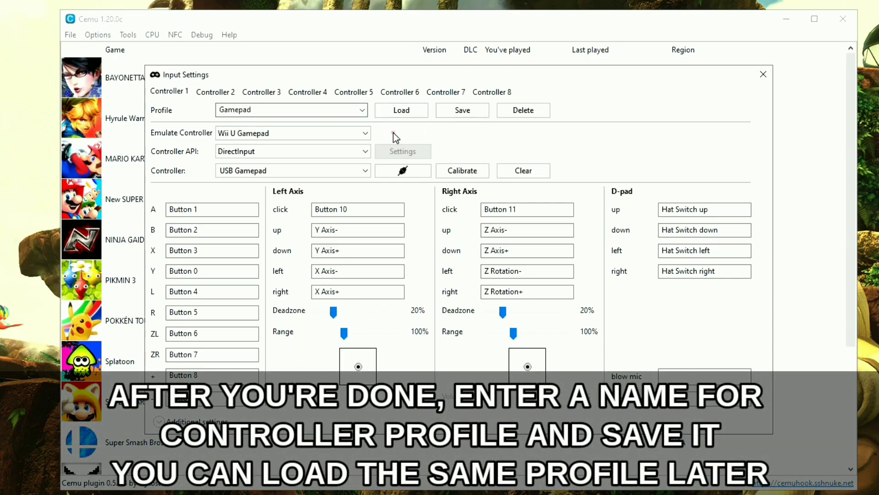
click(470, 117)
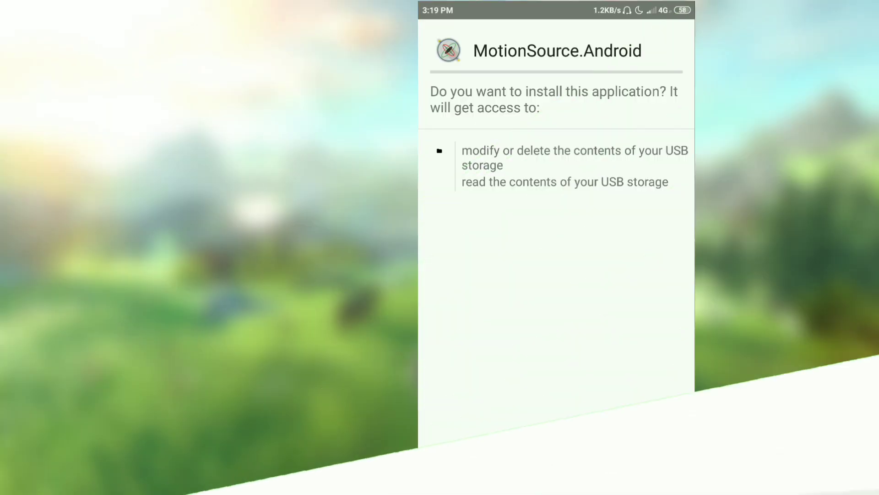
Step: Install and open MotionSource.Android on the phone and turn on the phone's hotspot
click(596, 475)
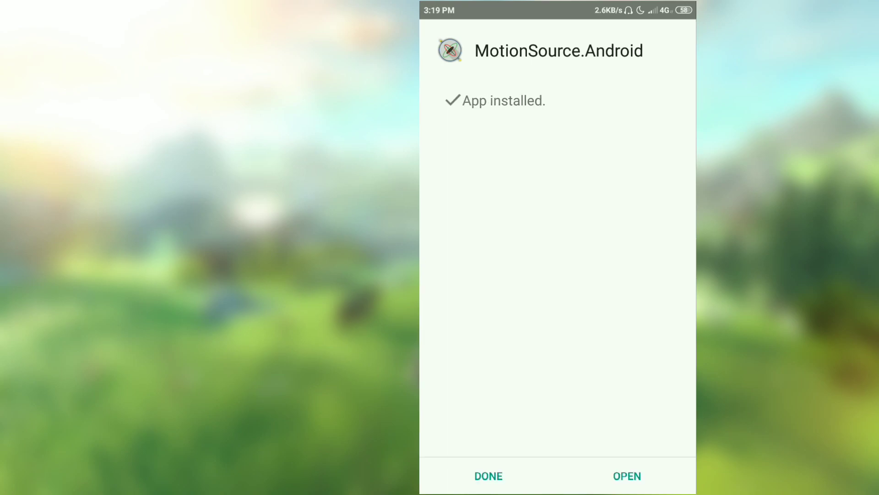
click(627, 476)
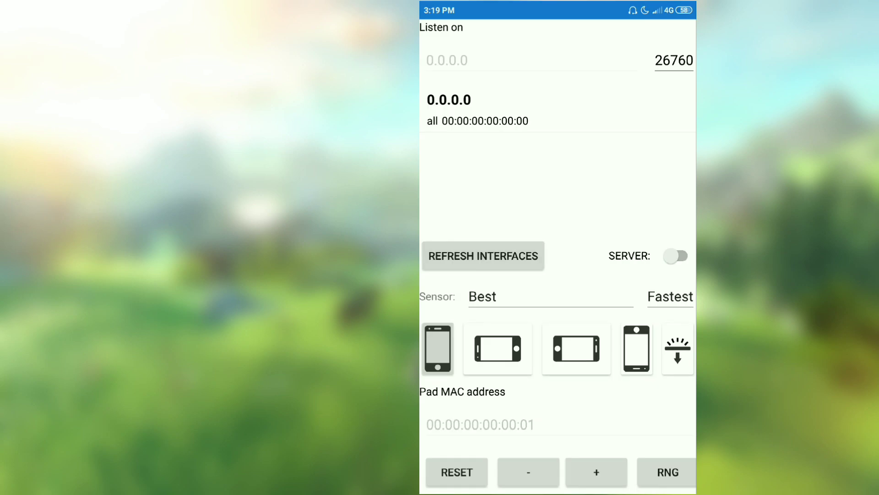
drag(557, 5, 558, 344)
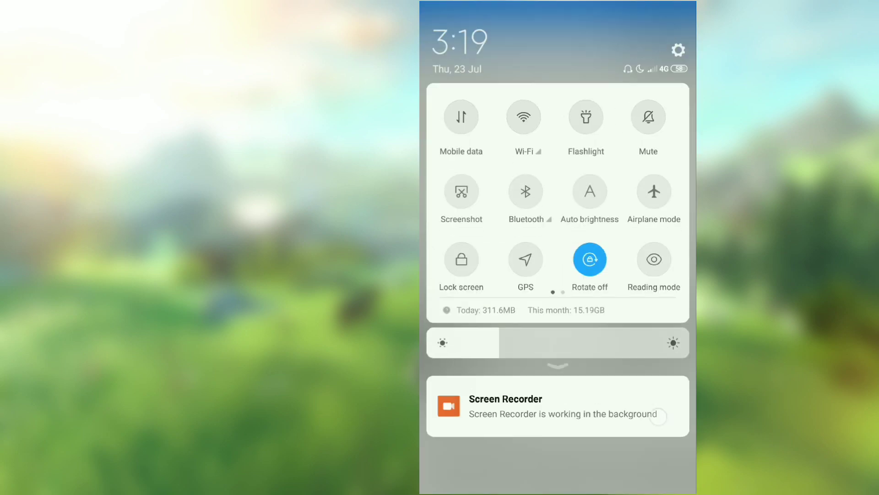
drag(642, 192, 458, 192)
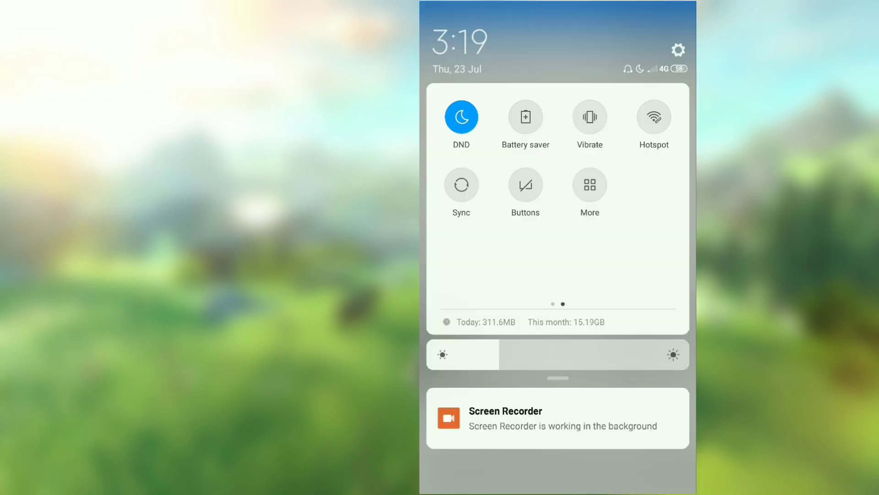
drag(458, 193, 641, 192)
drag(558, 343, 558, 183)
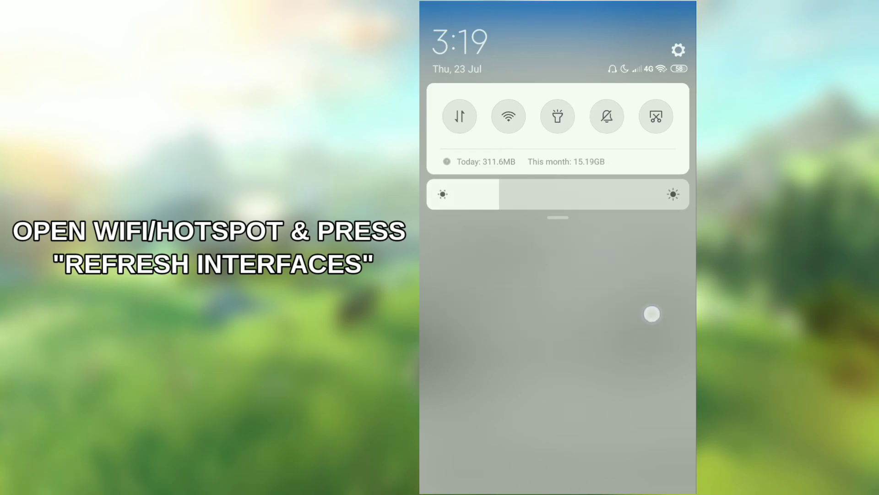
click(628, 337)
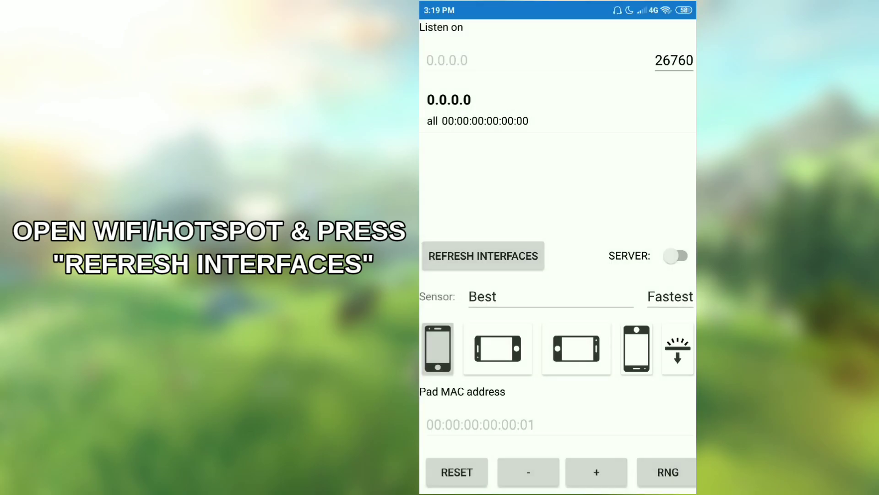
Step: Refresh the interfaces in MotionSource, choose the wlan0 address 192.168.43.1 and switch on the server
click(503, 258)
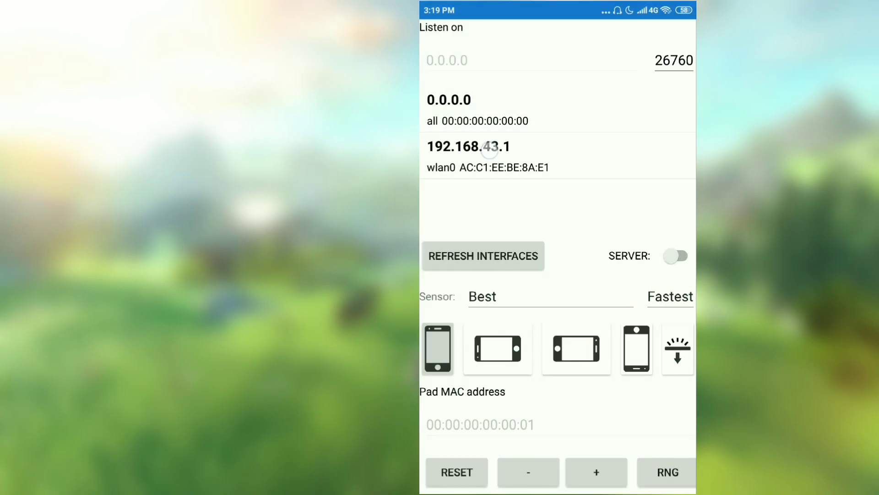
click(558, 156)
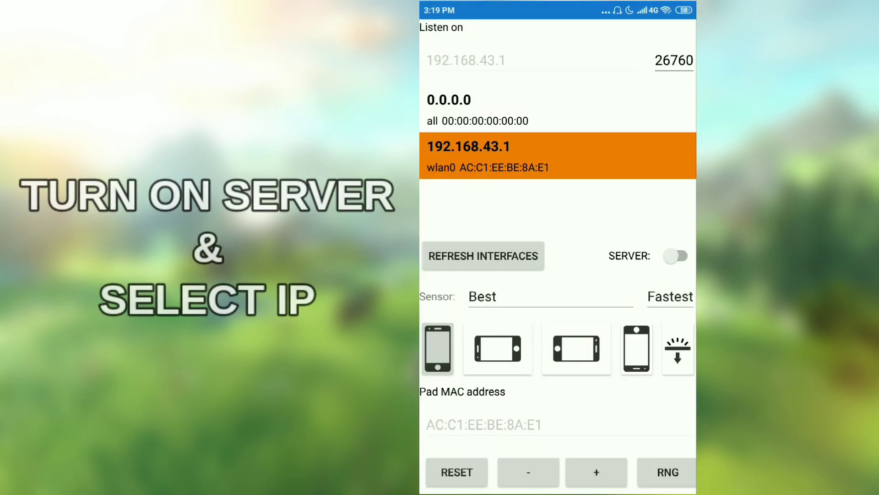
click(677, 256)
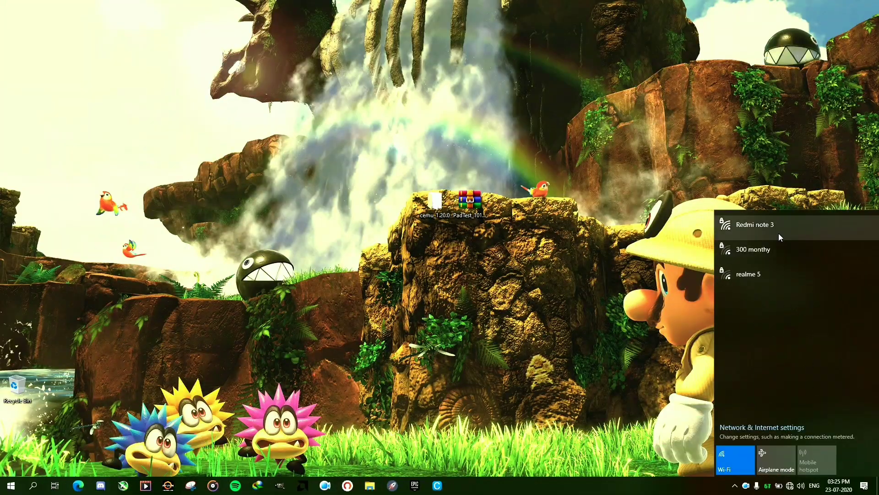
Step: Connect the laptop to the phone's Redmi note 3 Wi-Fi hotspot
click(829, 229)
click(840, 268)
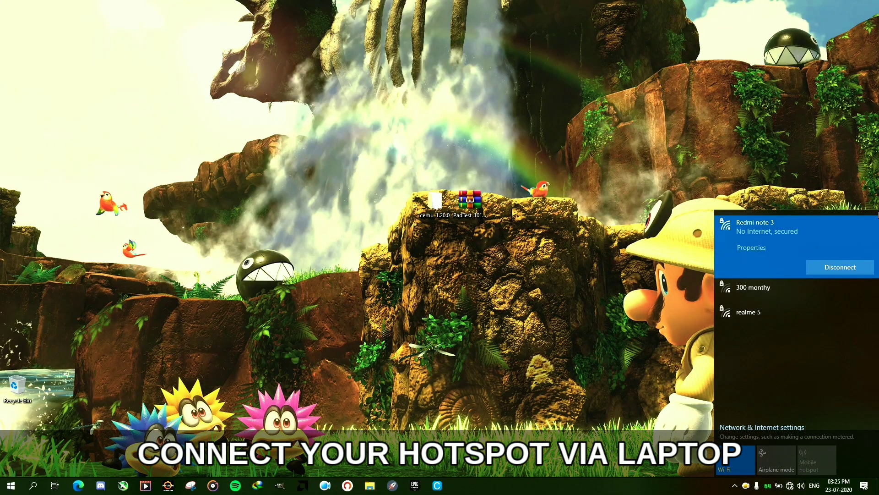
click(541, 306)
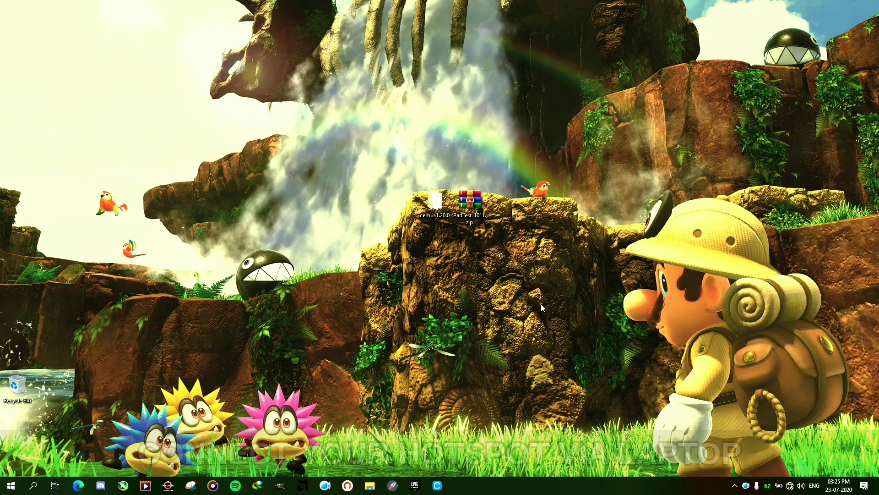
Step: Extract PadTest_1011.zip on the desktop and run PadTest.exe from the extracted folder
click(473, 207)
right_click(473, 207)
click(568, 261)
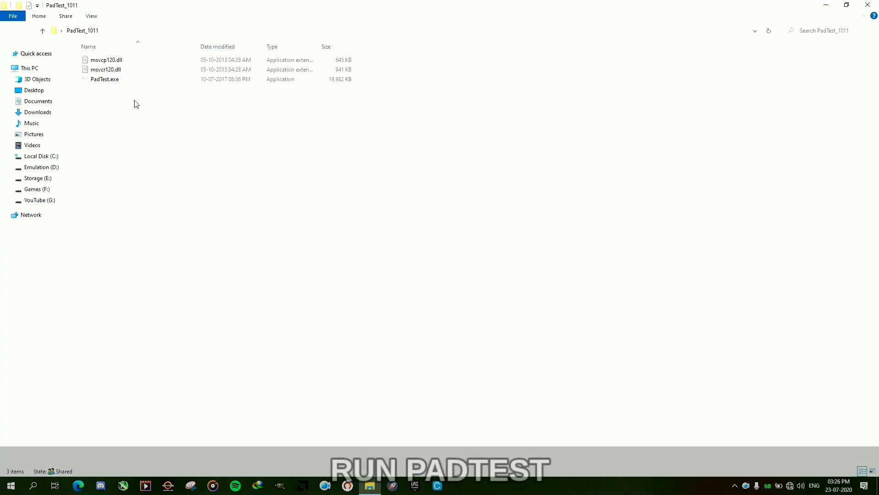
double_click(104, 79)
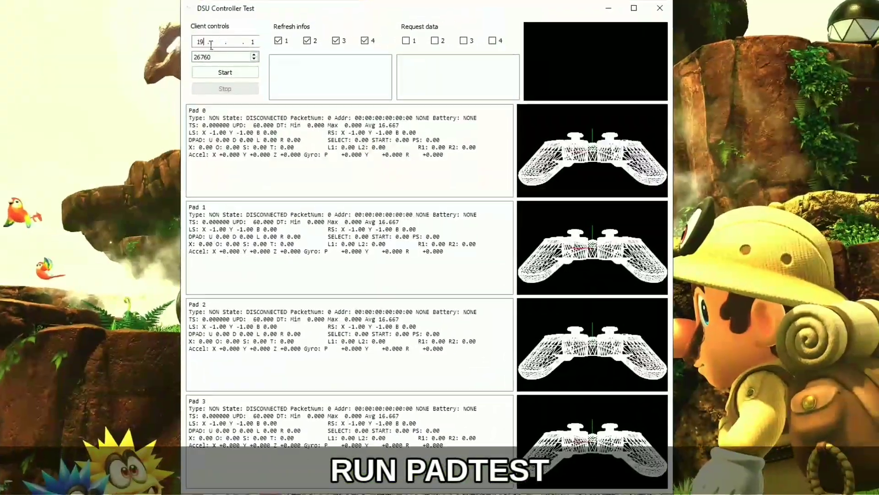
Step: Set the DSU Controller Test client to 192.168.43.1 on port 26760, start it and activate the DSU1 entry with the MAC address
text(2 . 168 . )
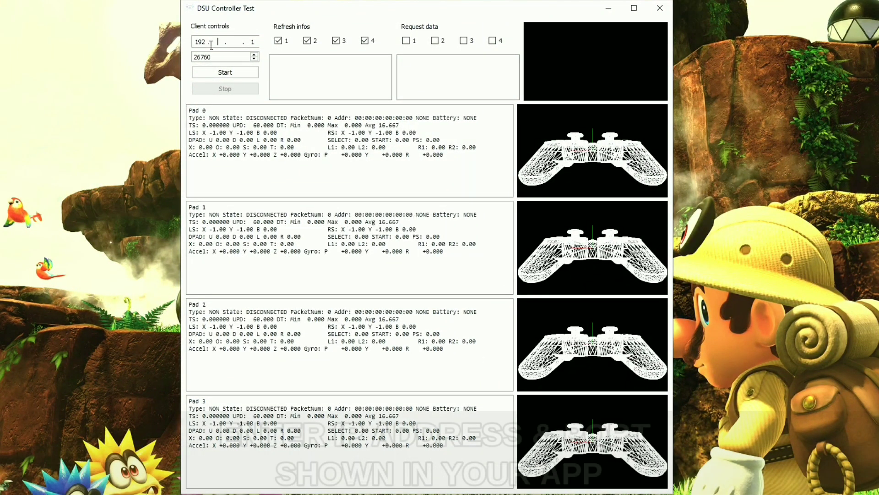
text(43)
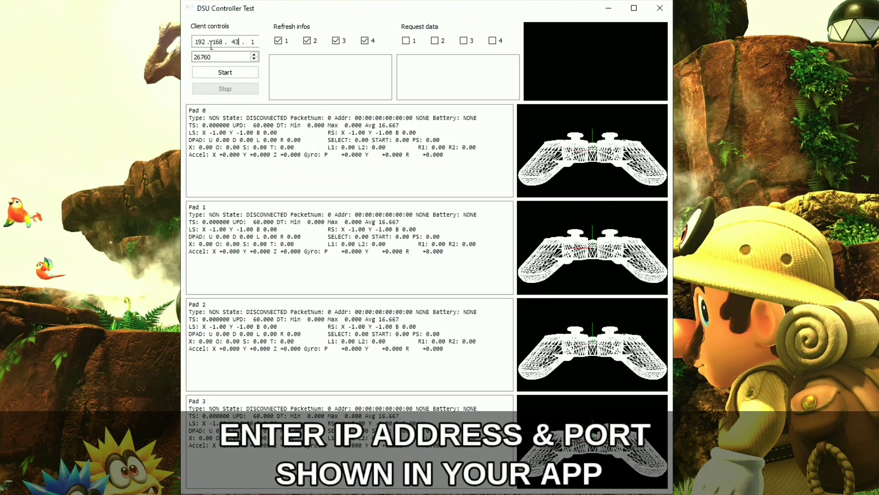
click(234, 57)
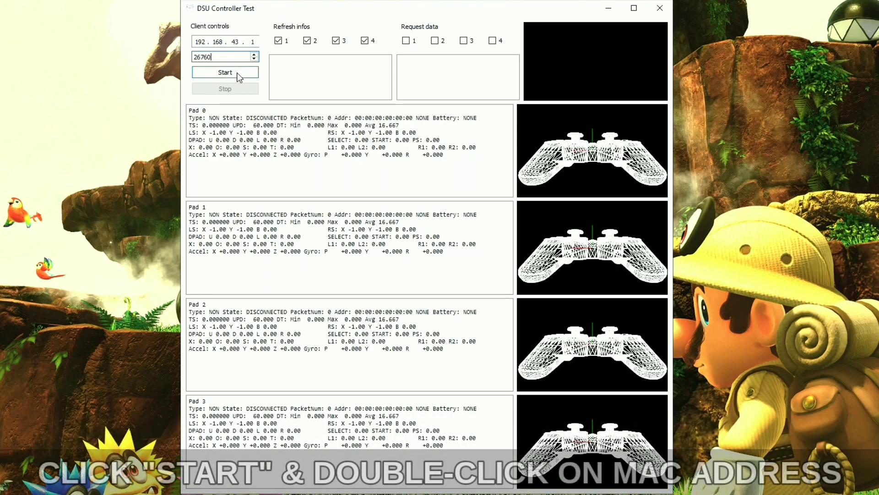
click(238, 73)
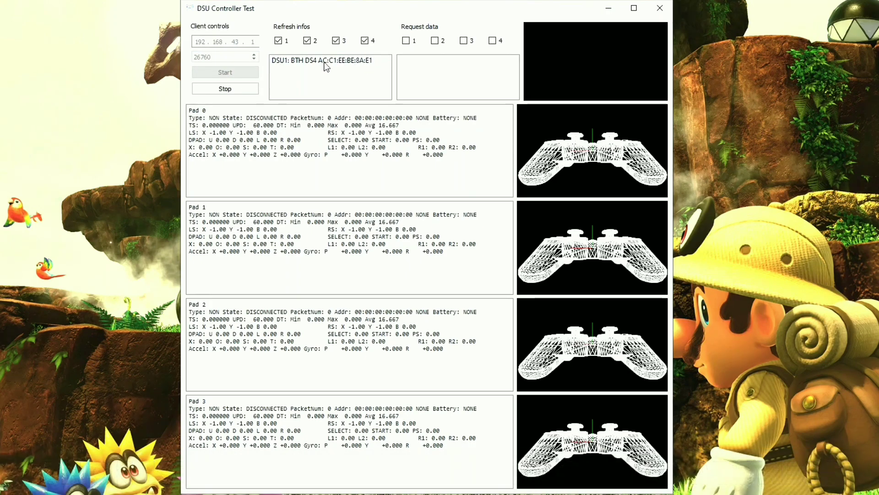
double_click(316, 60)
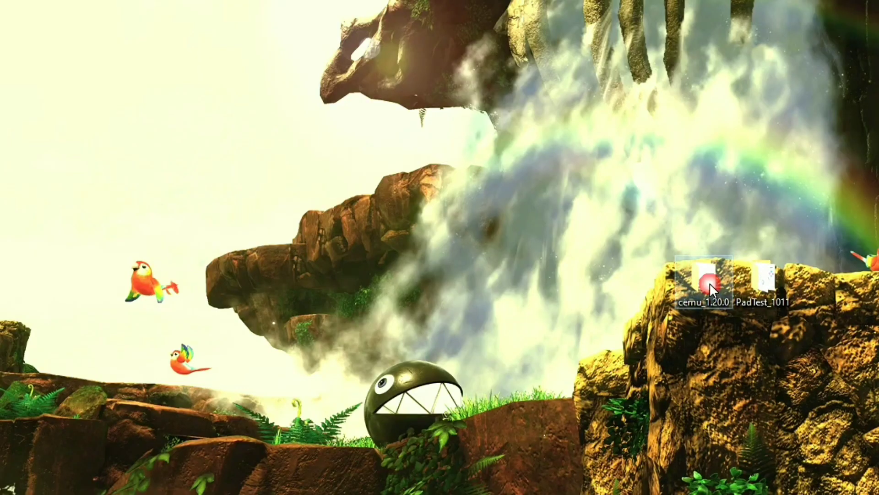
Step: Launch Cemu.exe from the cemu_1.20.0 folder, set the GamePad motion source to DSU1 by slot and return to the folder
double_click(710, 282)
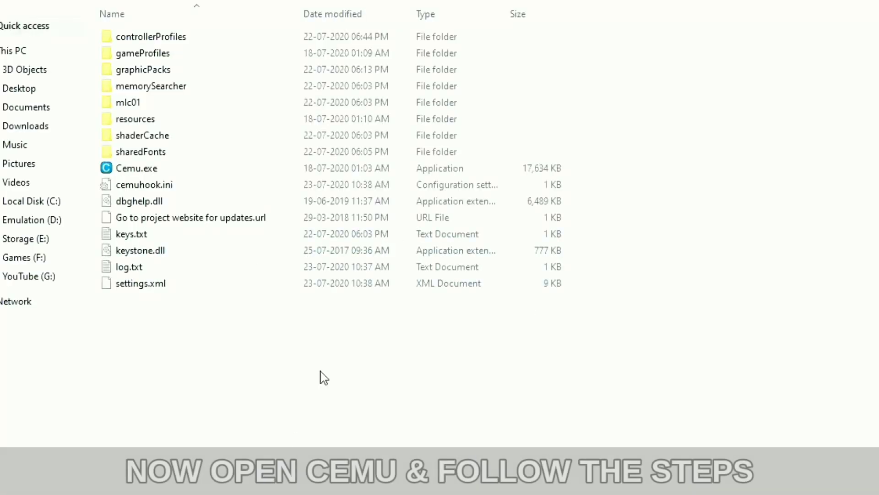
double_click(132, 168)
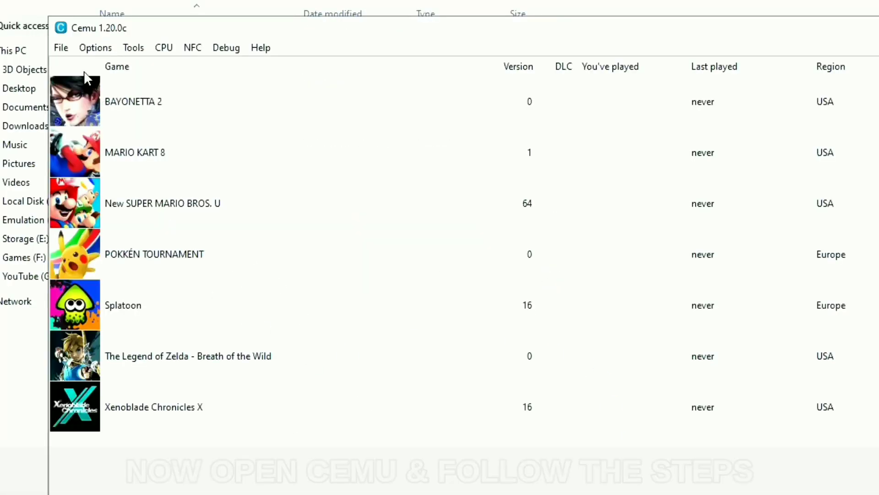
click(95, 51)
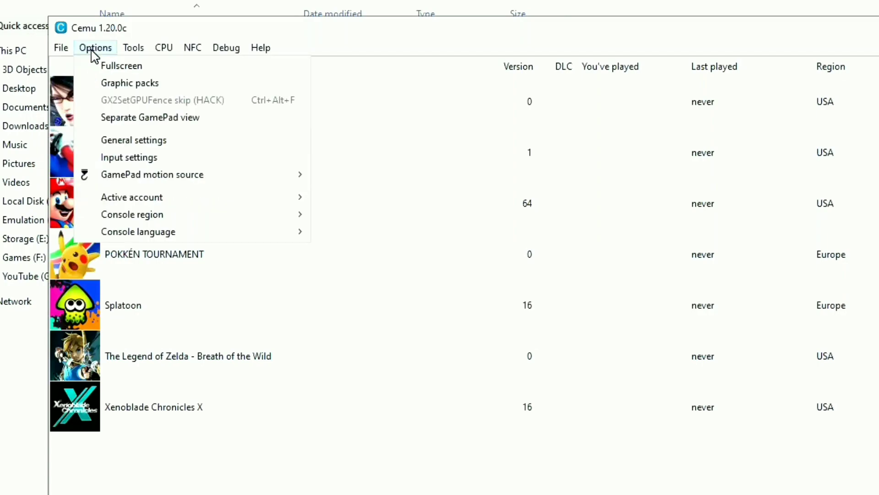
mouse_move(149, 180)
mouse_move(397, 196)
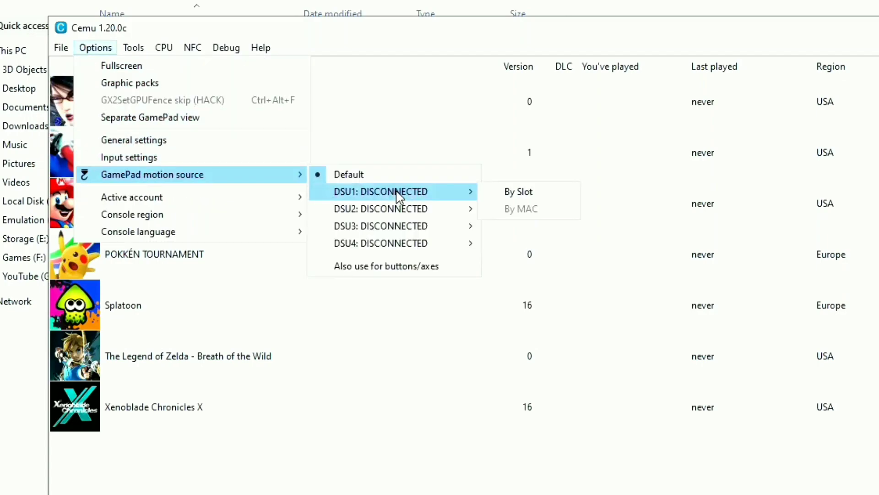
click(545, 193)
key(alt+Tab)
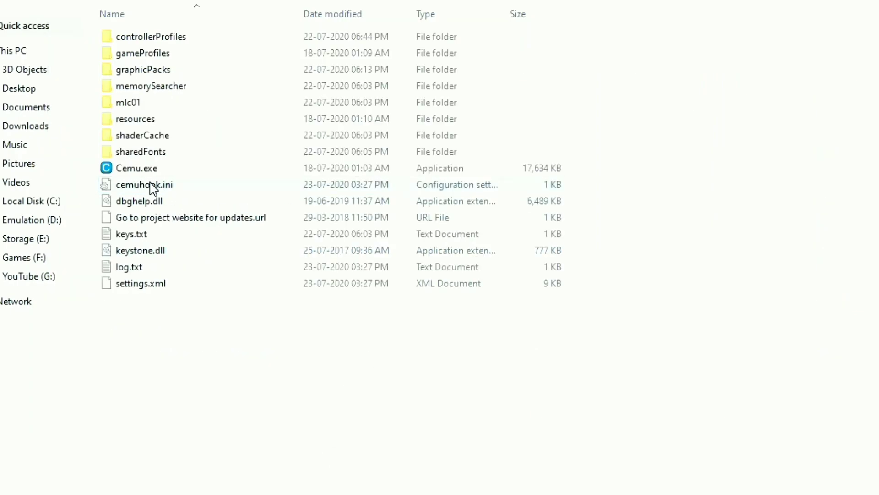
Step: Open cemuhook.ini in Notepad++, add the line "serverIP = 192.168.43.1" below the motionSource entry, save the file and close the editor
right_click(150, 185)
click(203, 265)
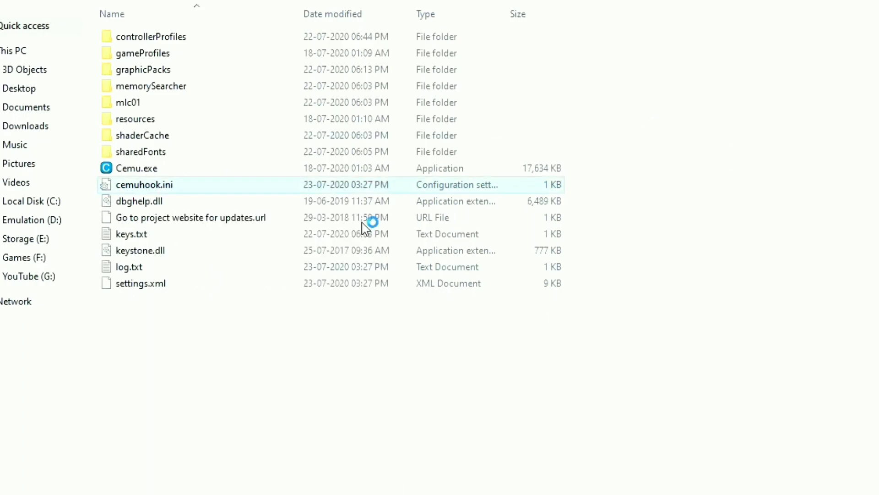
click(252, 117)
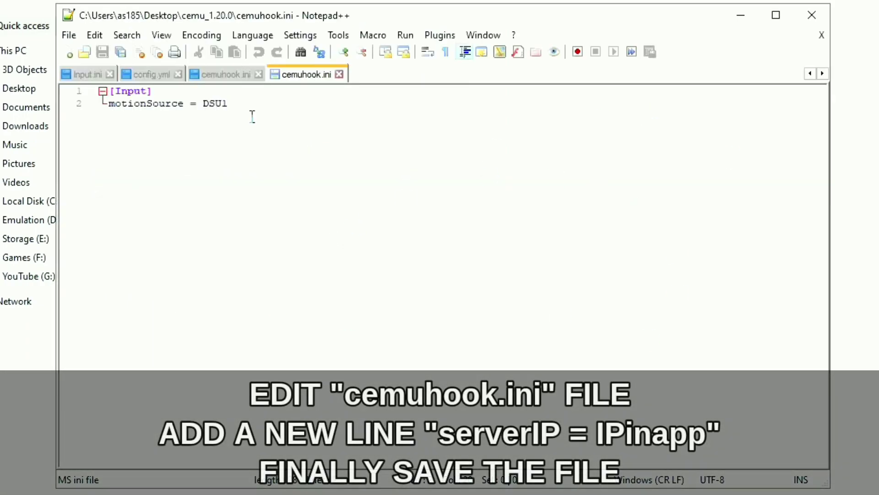
key(Return)
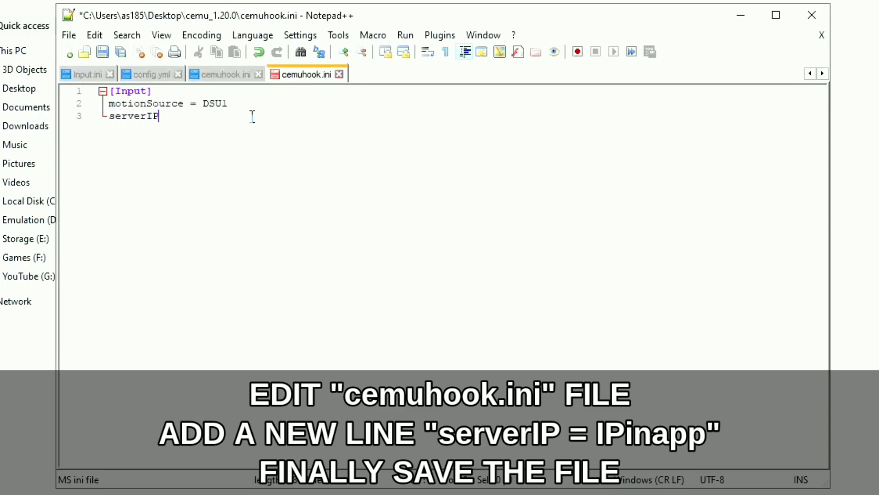
text(serverIP)
text(168.43.1)
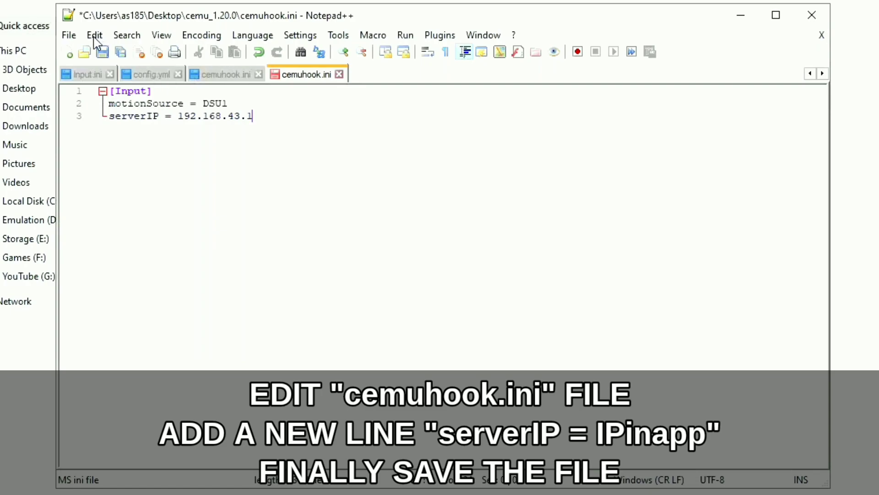
click(70, 35)
click(85, 156)
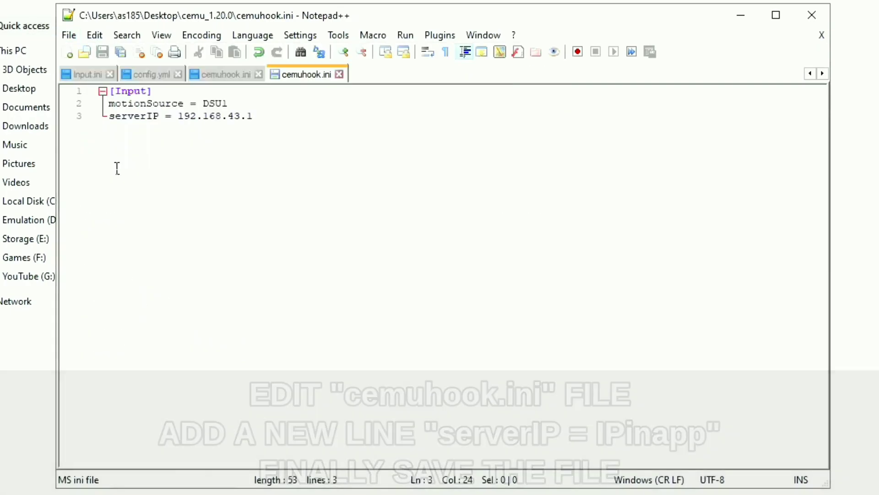
click(812, 15)
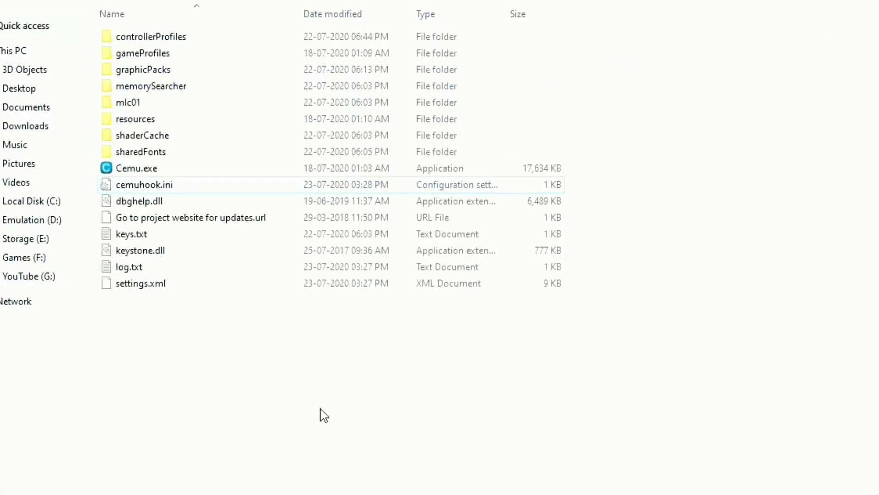
Step: Launch Cemu.exe from the cemu_1.20.0 folder and check the GamePad motion source options for the DSU1 slot
double_click(145, 175)
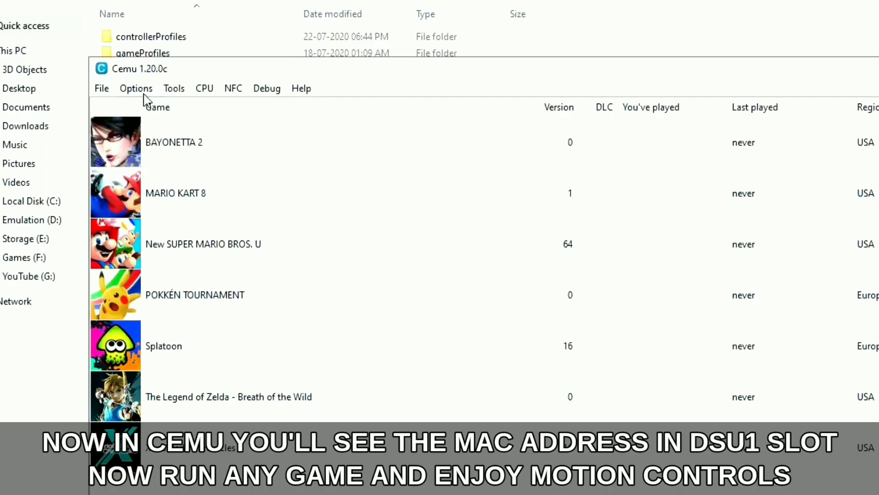
click(136, 88)
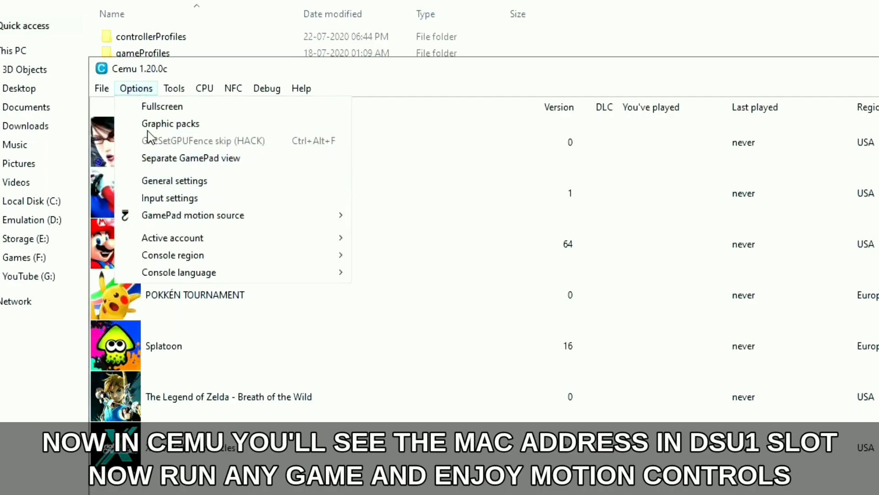
mouse_move(181, 216)
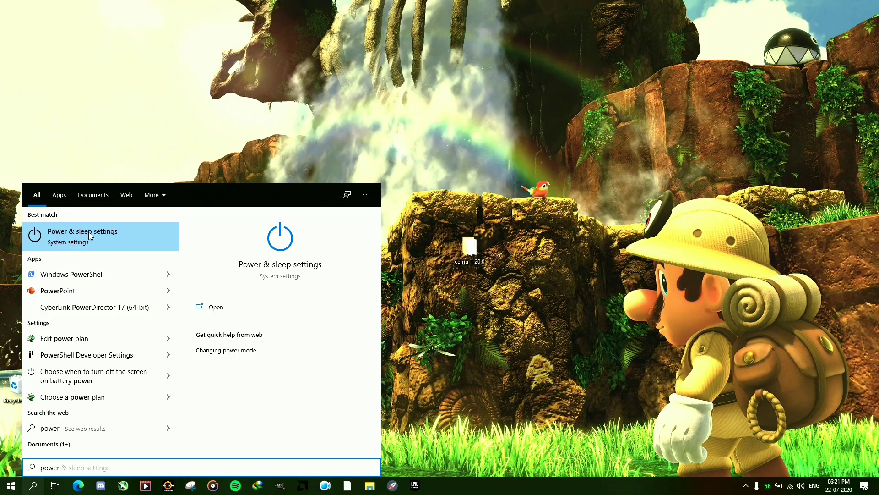
Step: In the Windows power settings, create a power plan named High Performance based on the High performance plan and close Power Options
click(102, 239)
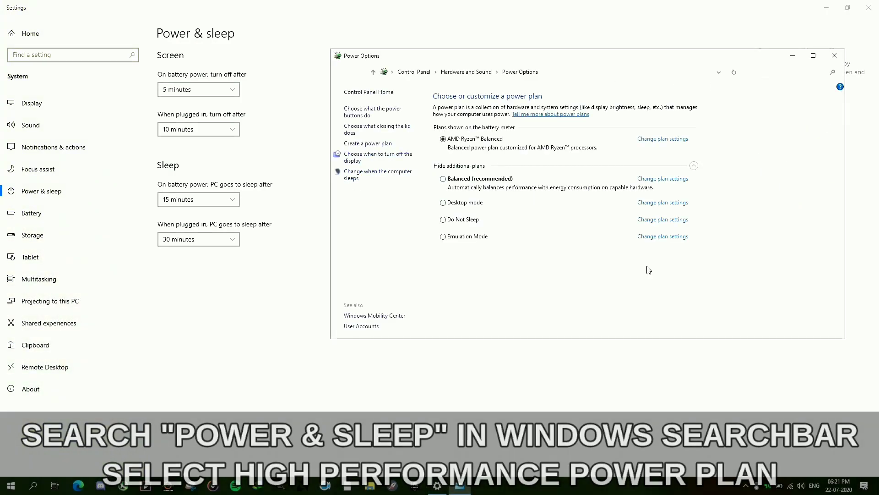
click(373, 144)
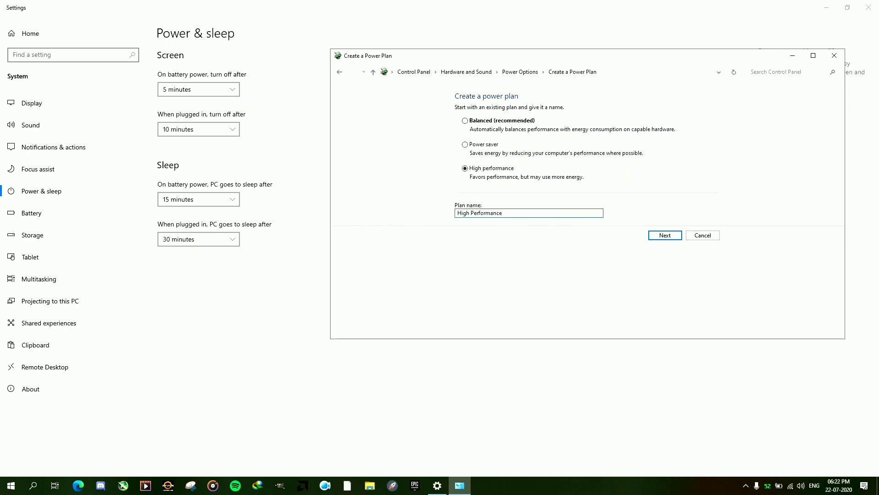
click(671, 235)
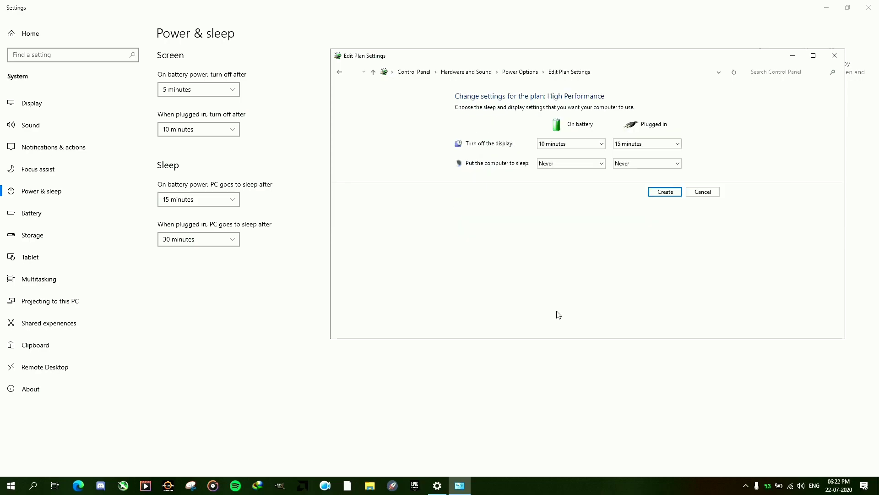
click(672, 193)
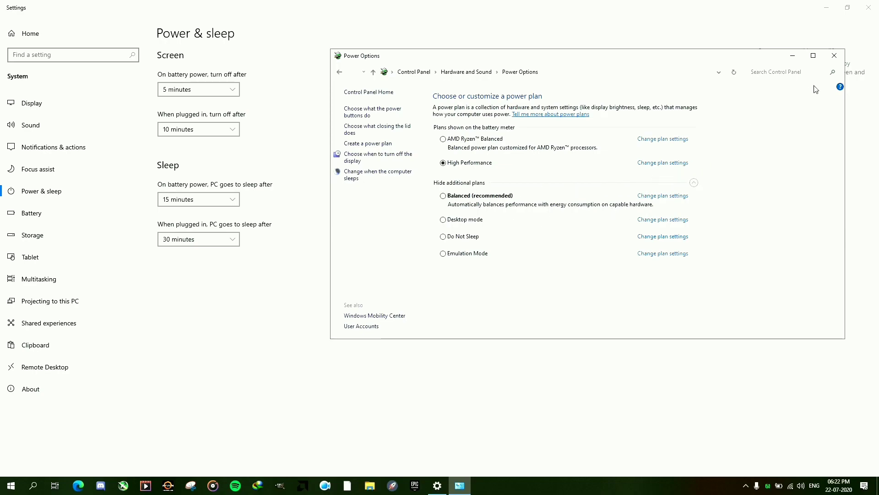
click(834, 56)
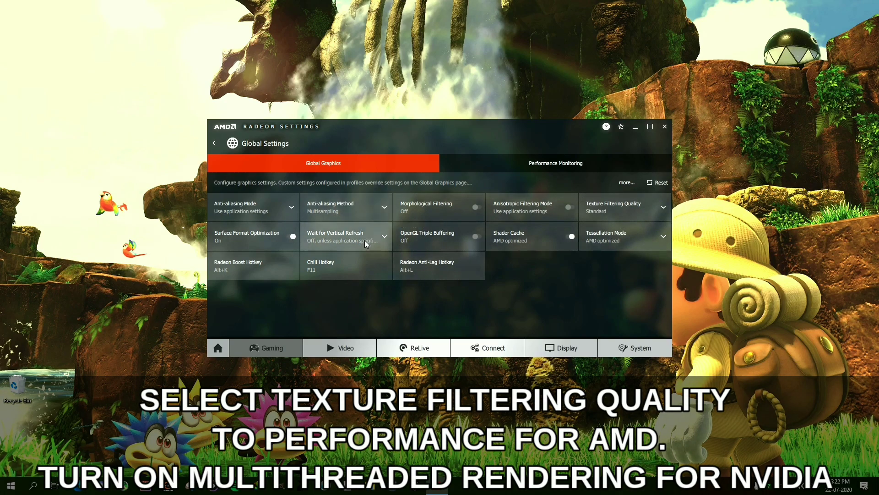
Step: In AMD Radeon Settings, set the global graphics Texture Filtering Quality to Performance
click(640, 209)
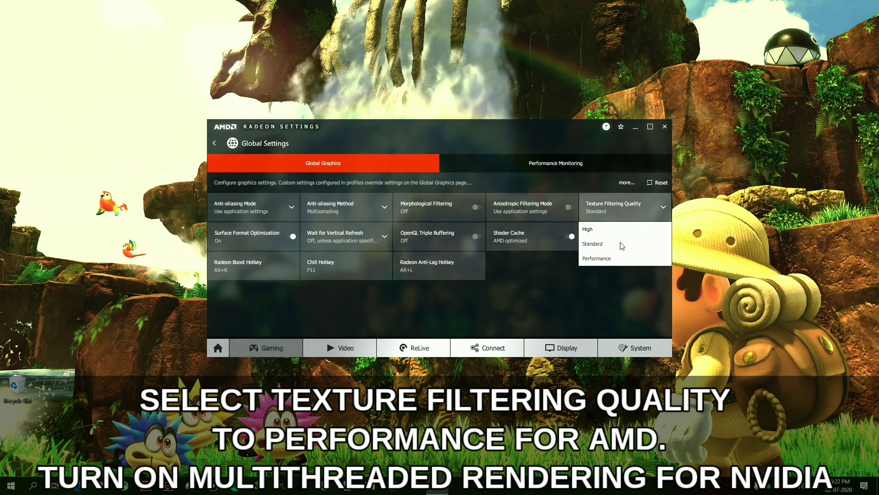
click(621, 260)
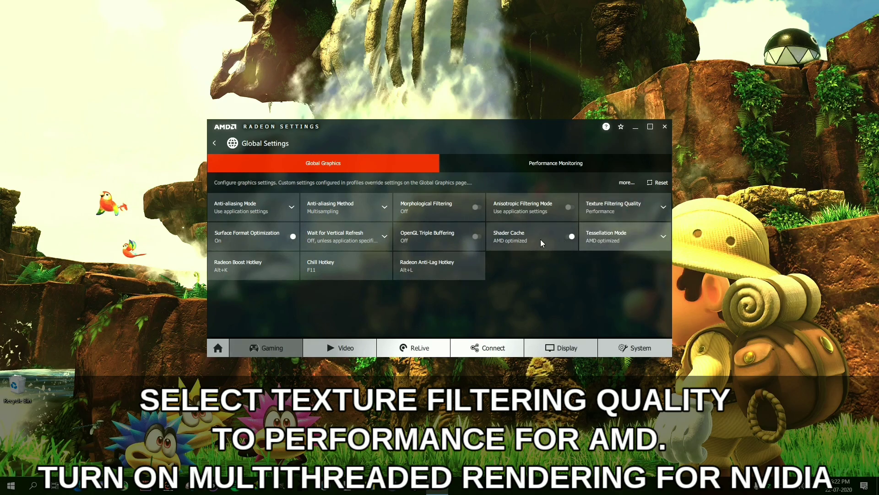